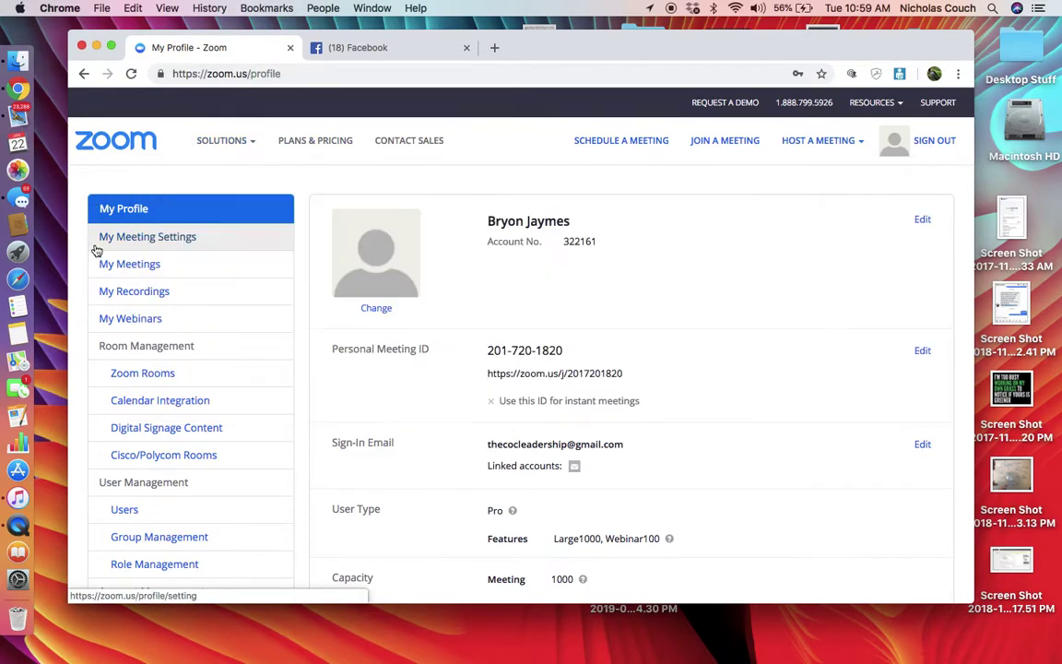
From My Webinars, start scheduling a new webinar.
click(141, 322)
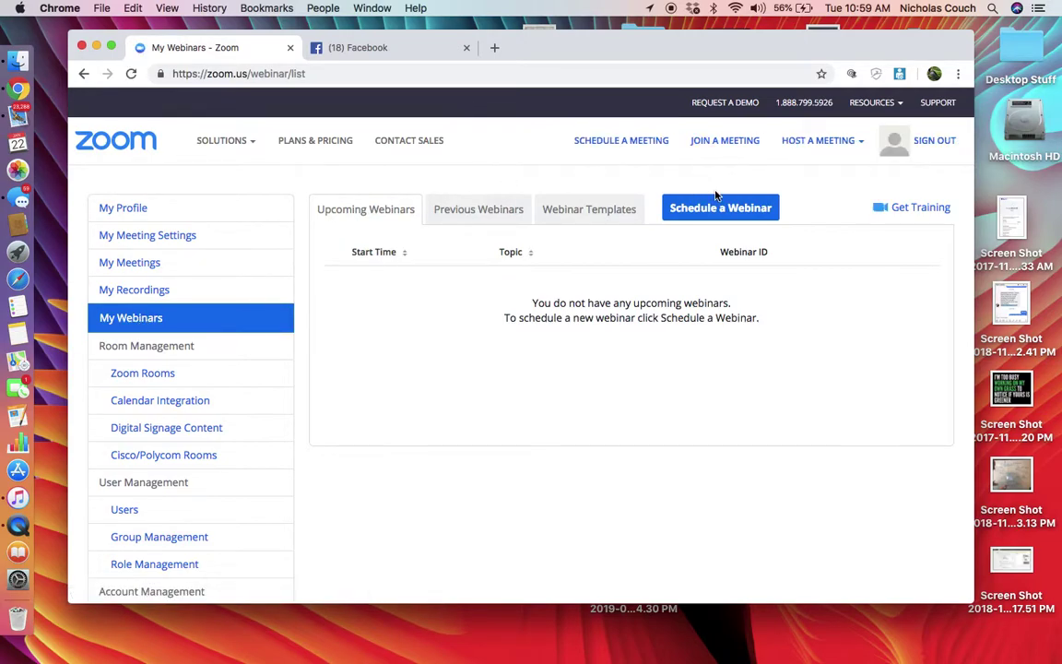
click(705, 208)
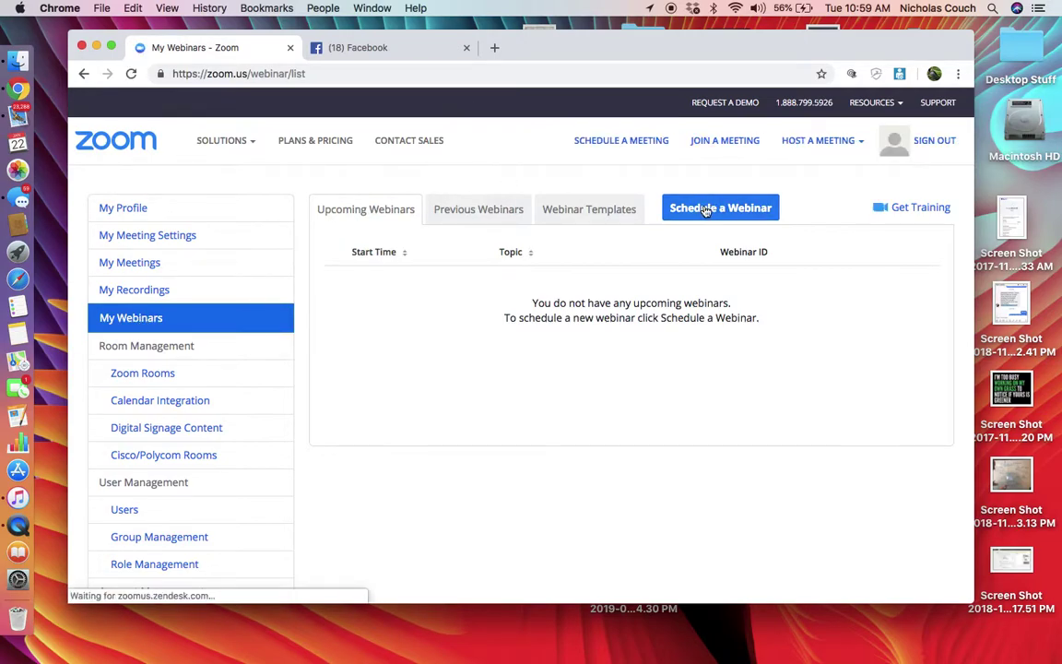
Replace the pre-filled topic with 'Champ success w/ so and so'.
key(BackSpace)
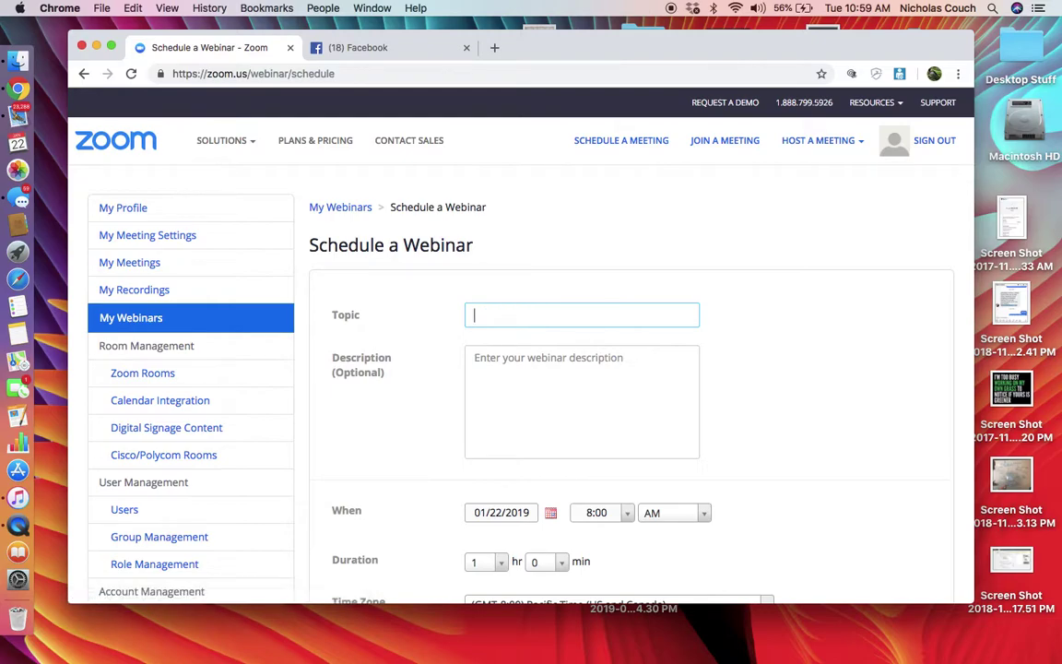
text(Ch)
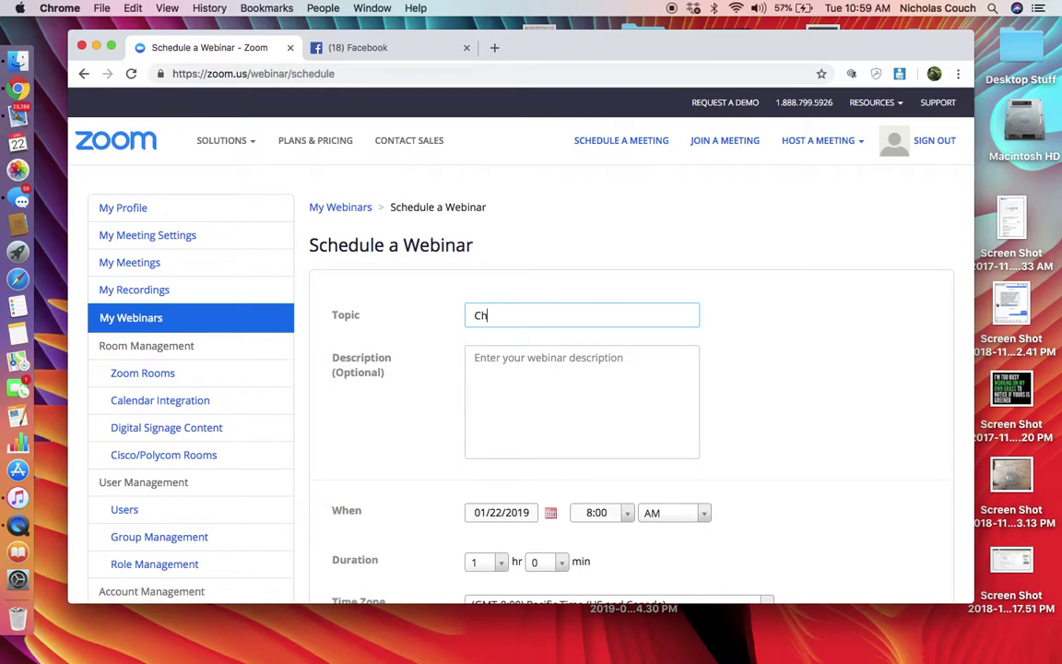
text(amp Su)
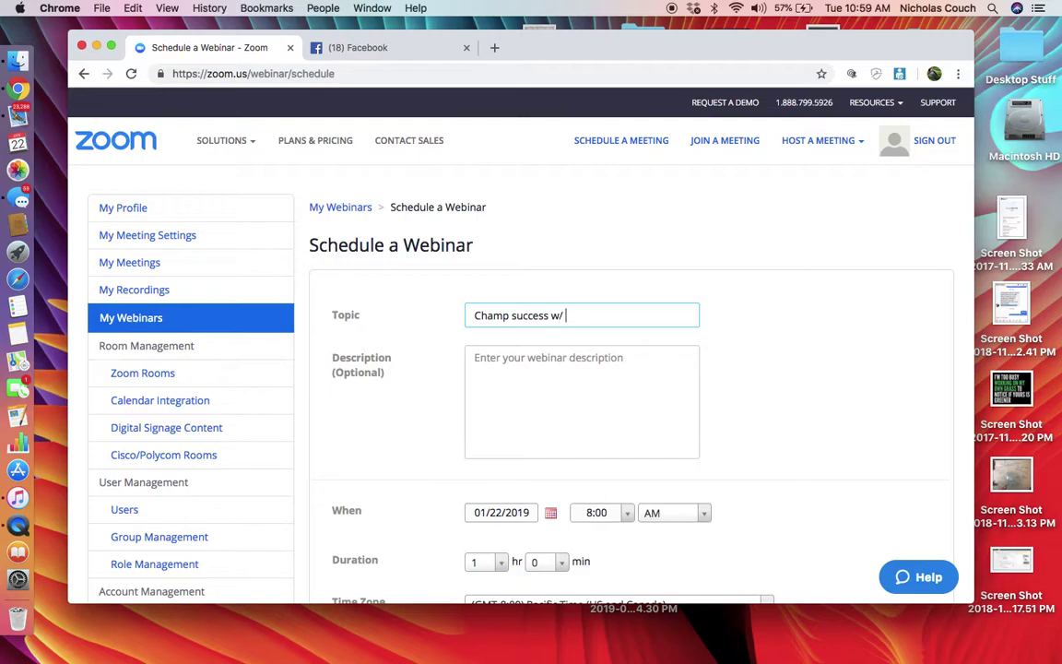
text(nd so)
scroll(638, 375, down, 3)
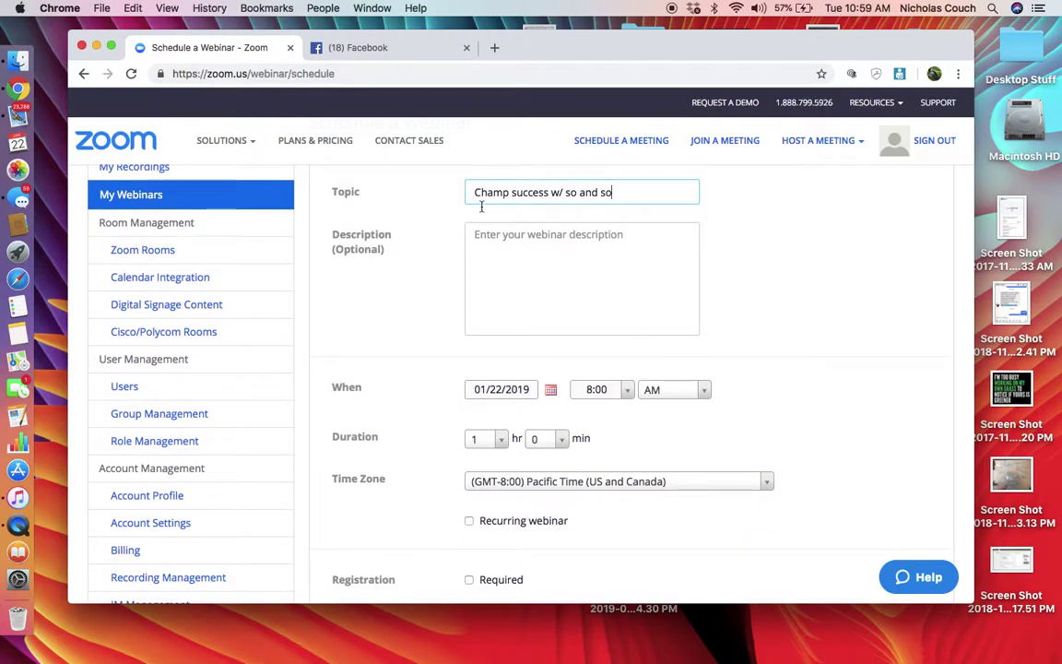
Set the webinar start time to 11:00 AM.
click(628, 392)
scroll(613, 502, down, 5)
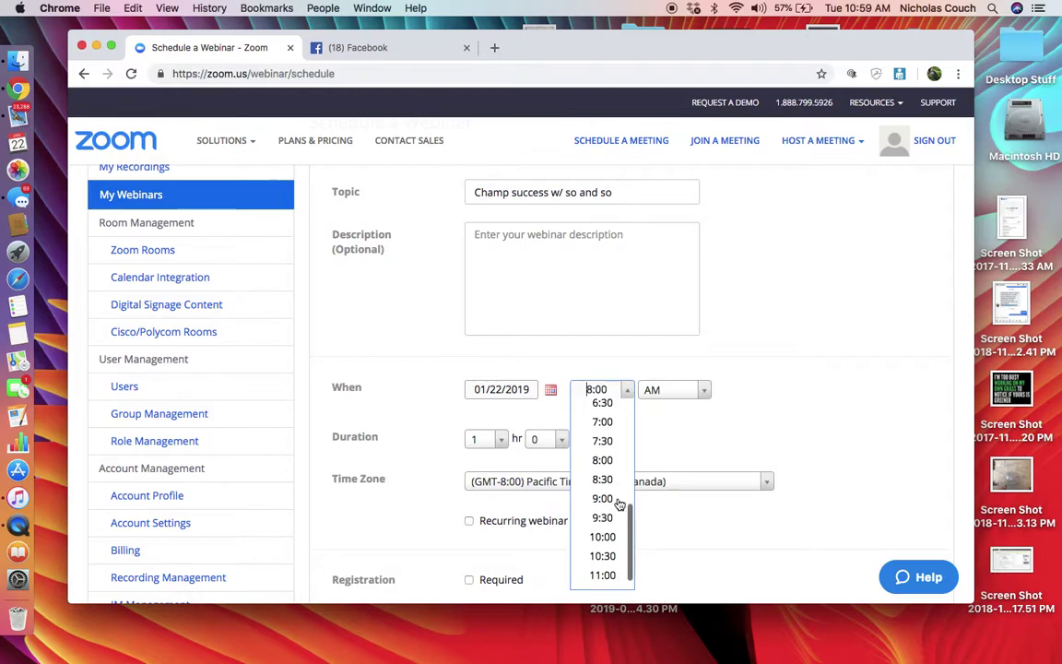
scroll(608, 553, down, 1)
click(605, 556)
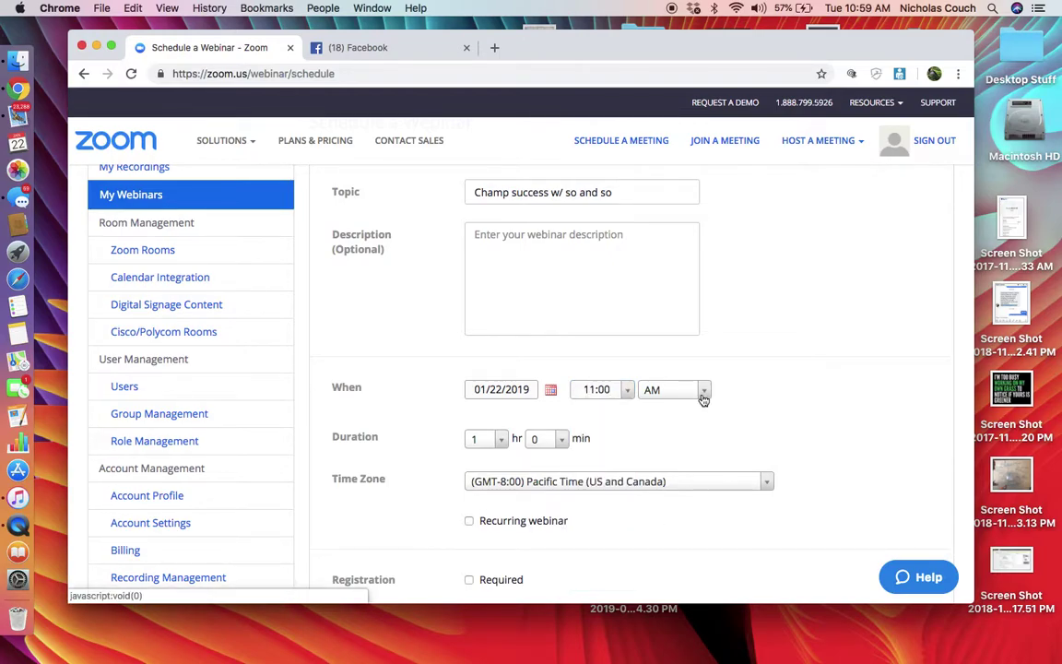
Set the duration to 1 hr 15 min.
click(499, 439)
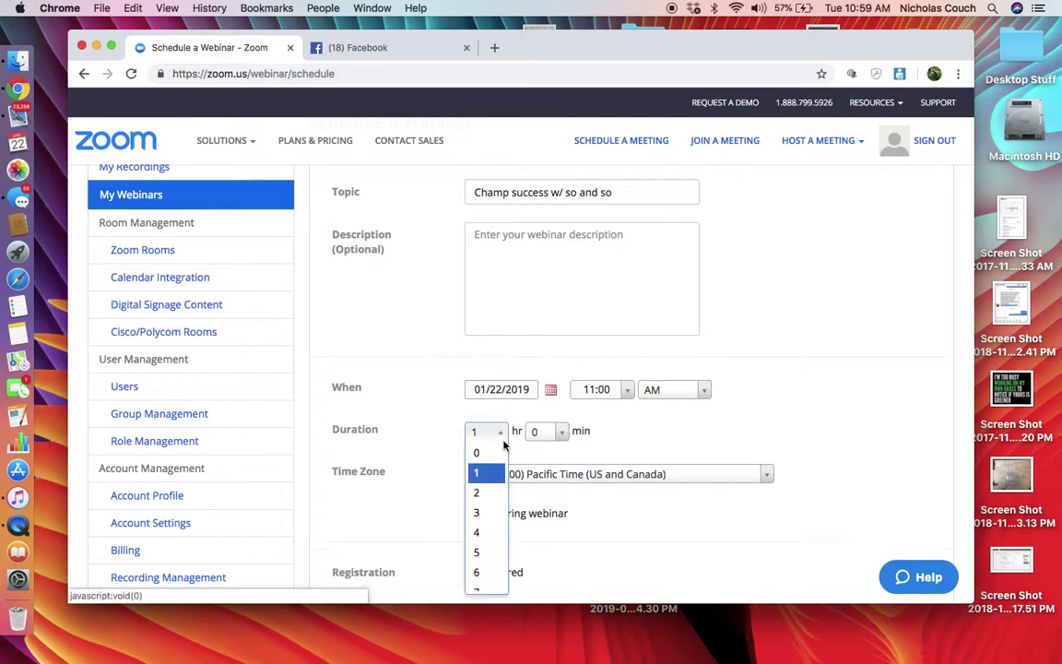
click(503, 436)
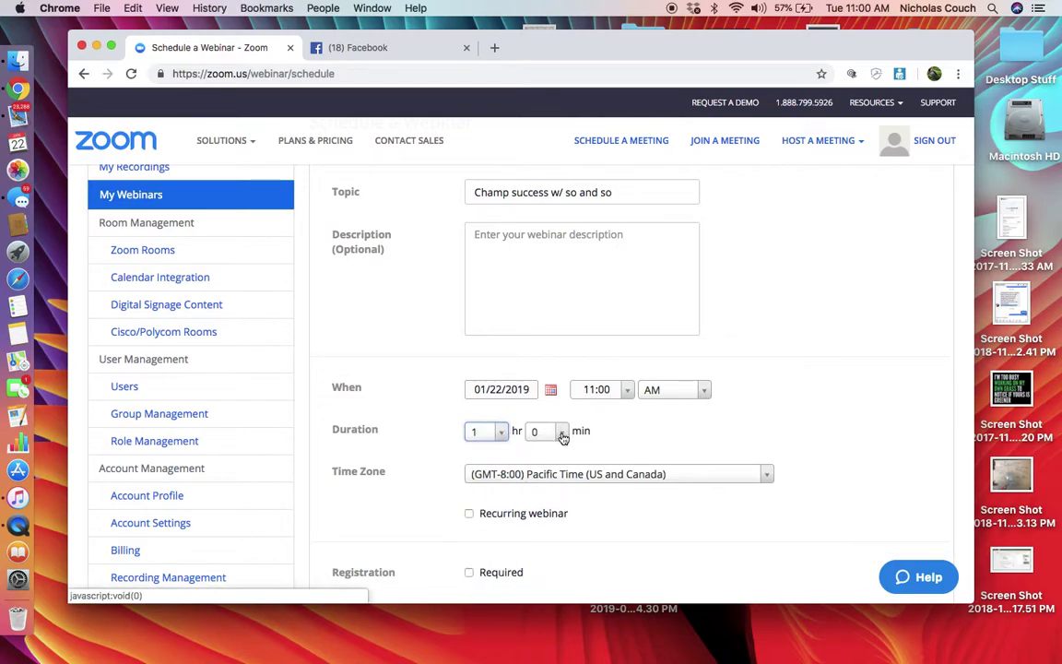
click(561, 431)
click(545, 473)
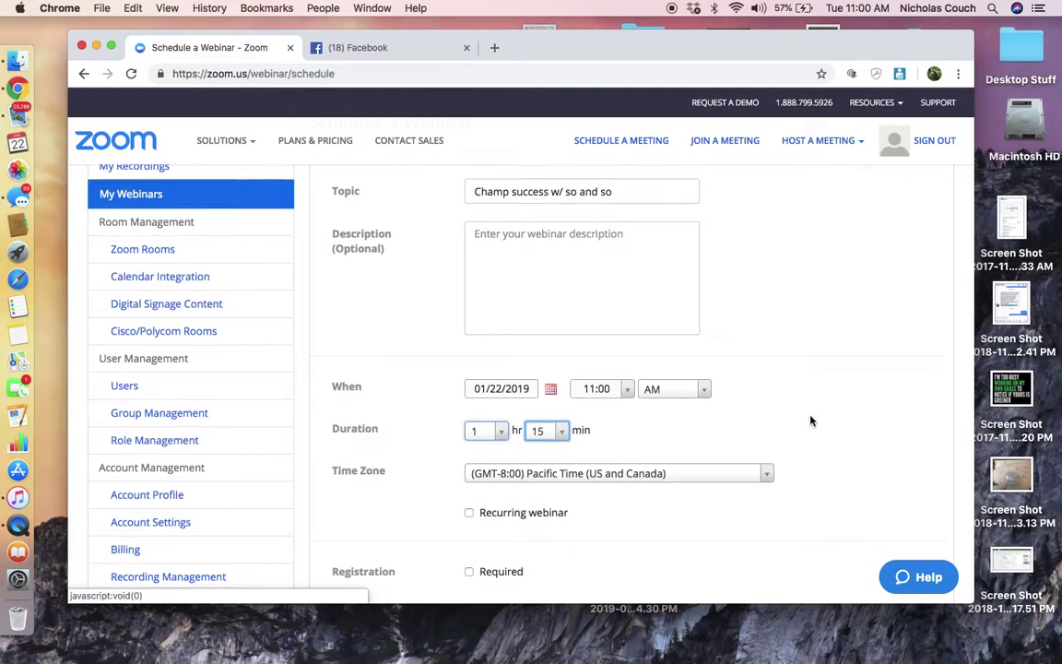
Set the time zone to Eastern Time (US and Canada).
scroll(811, 422, down, 2)
click(768, 378)
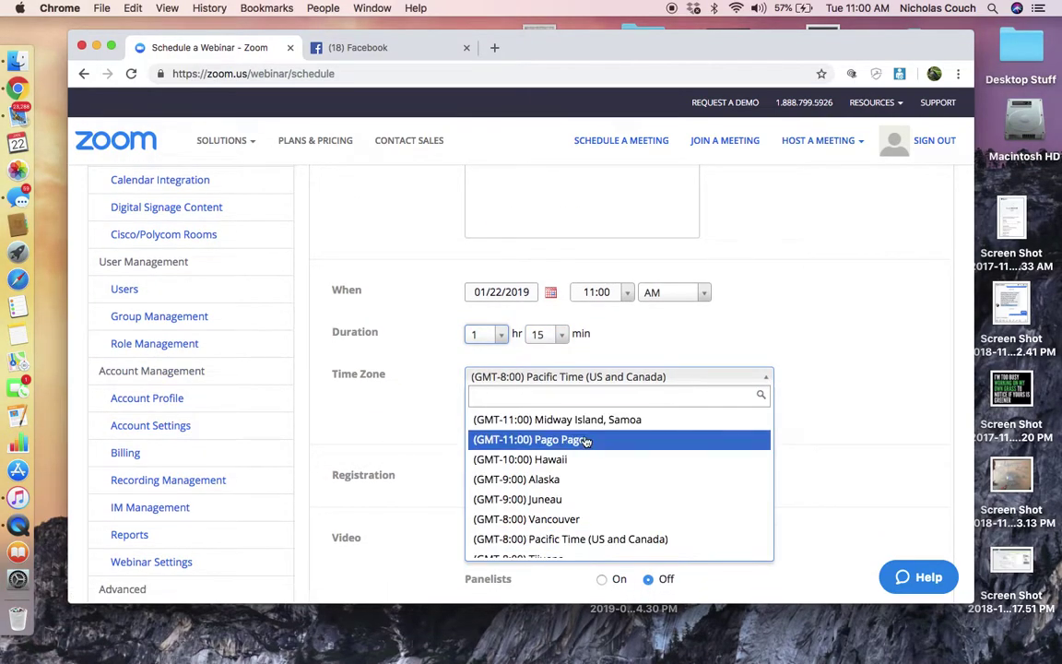
scroll(586, 441, down, 5)
scroll(587, 441, down, 10)
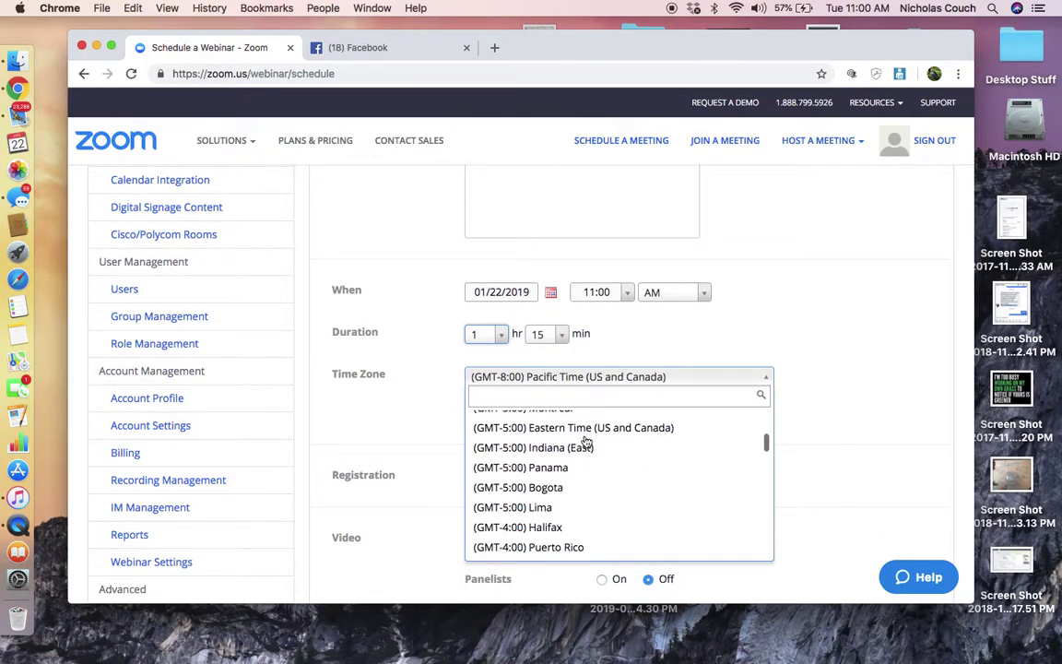
scroll(586, 441, down, 1)
scroll(588, 447, up, 4)
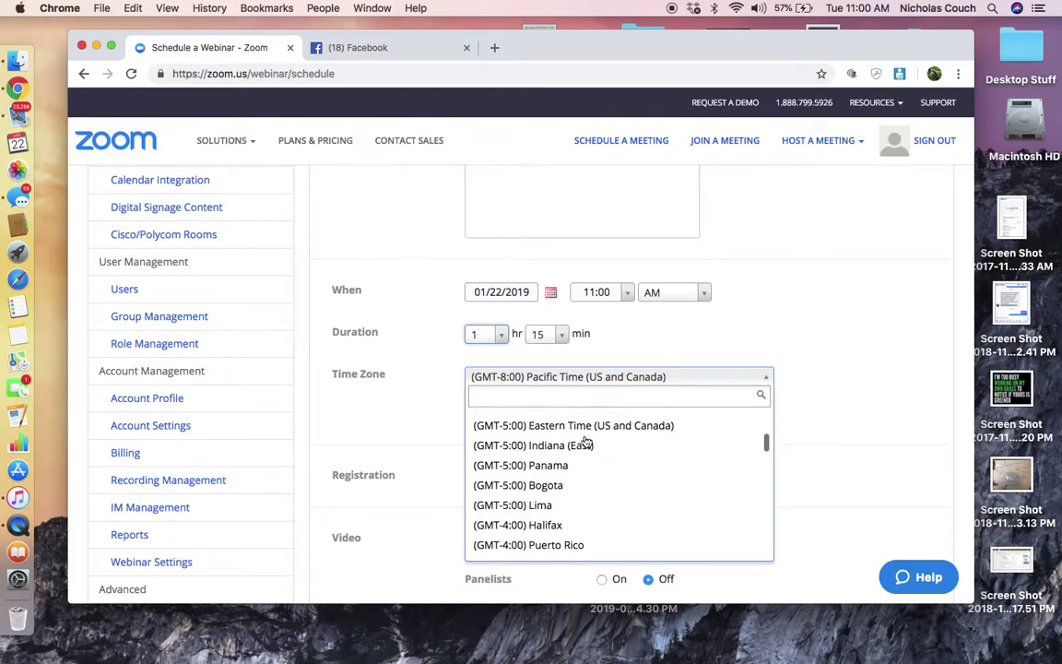
click(590, 453)
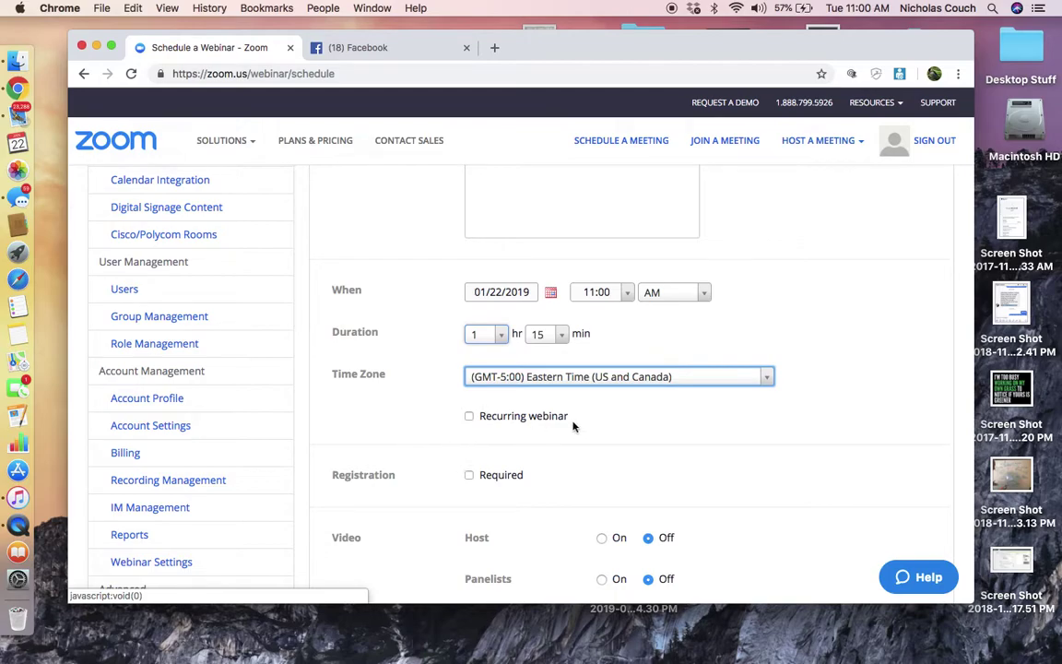
Turn video on for both the host and the panelists.
scroll(572, 426, down, 5)
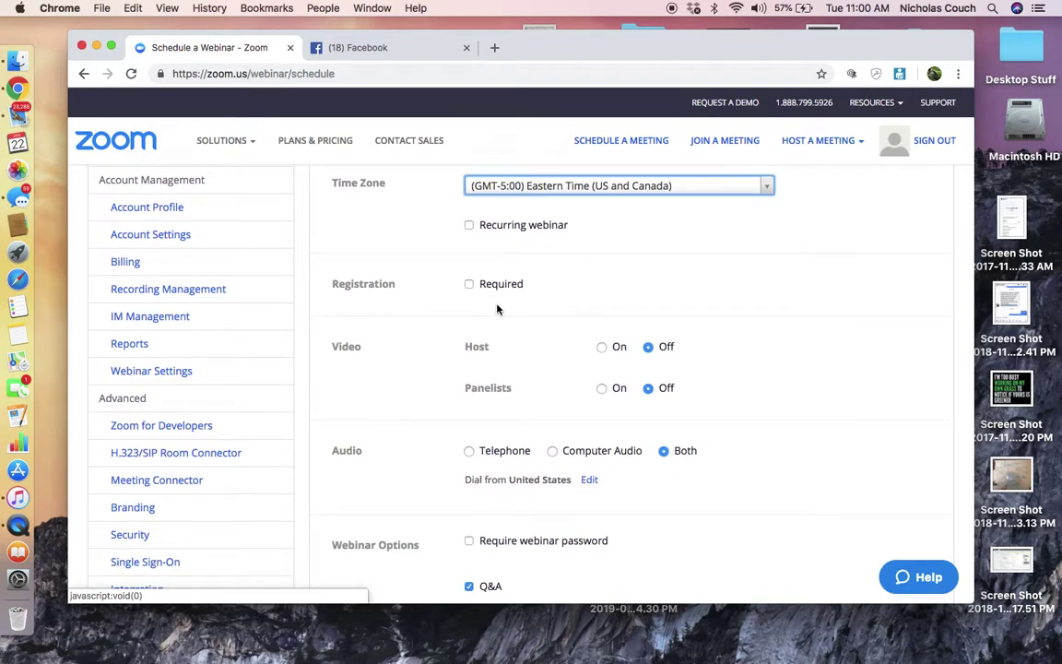
click(603, 349)
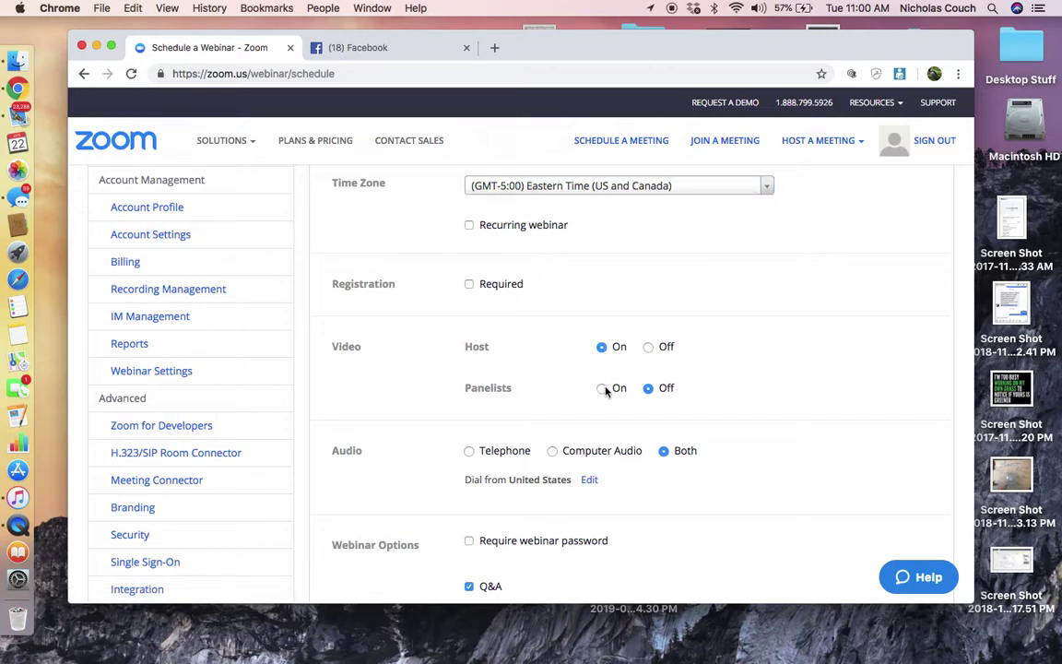
click(603, 389)
Uncheck Q&A under Webinar Options.
scroll(738, 355, down, 2)
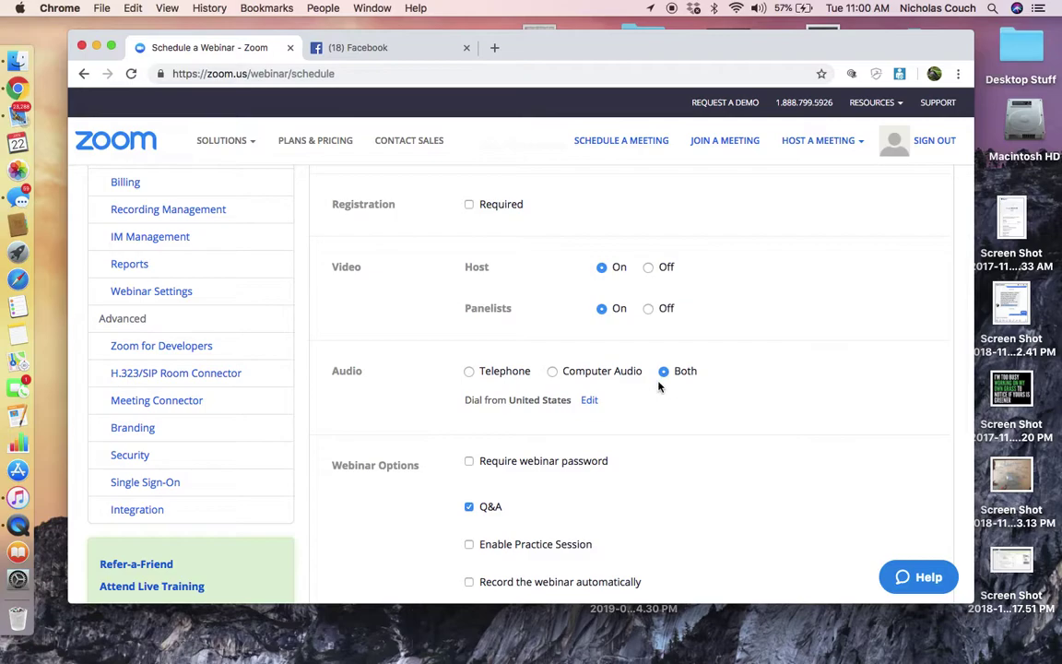
scroll(788, 402, down, 2)
scroll(788, 402, down, 3)
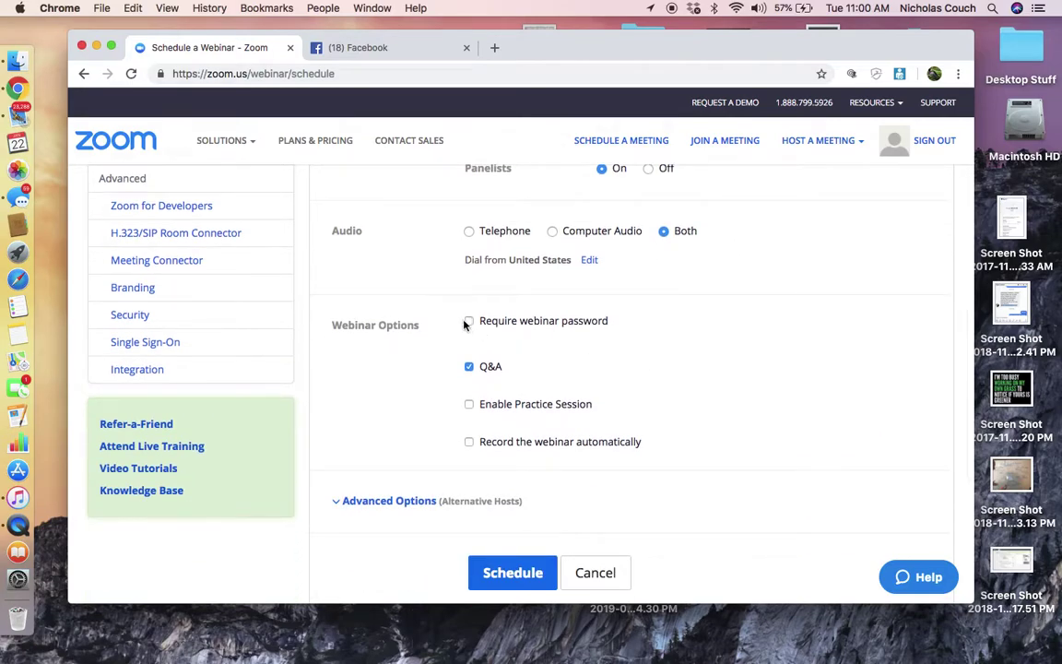
click(470, 367)
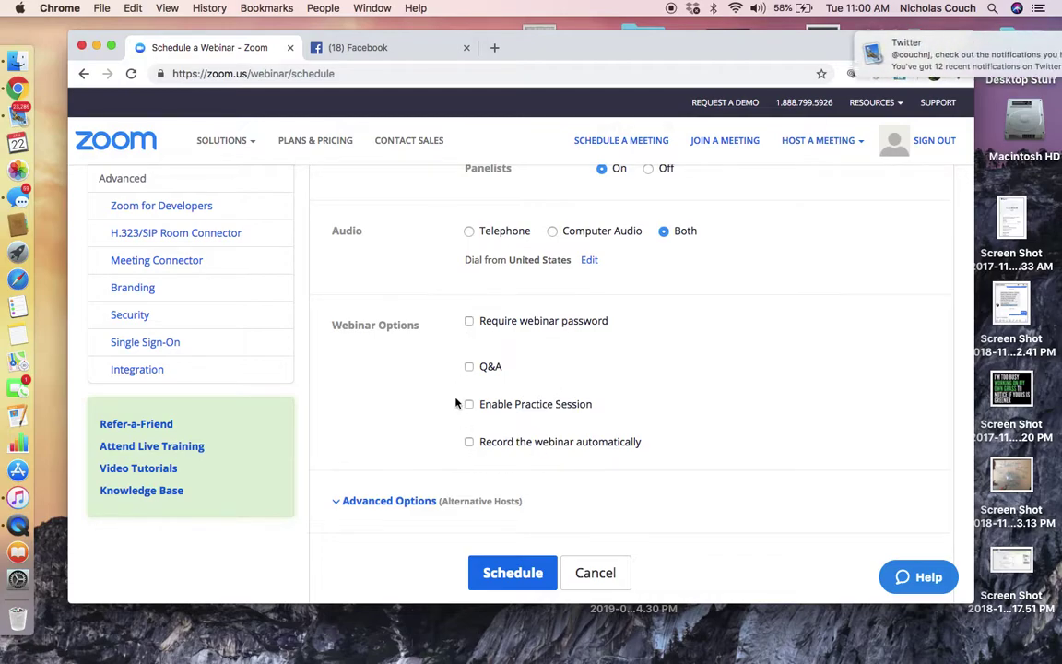
scroll(614, 430, down, 1)
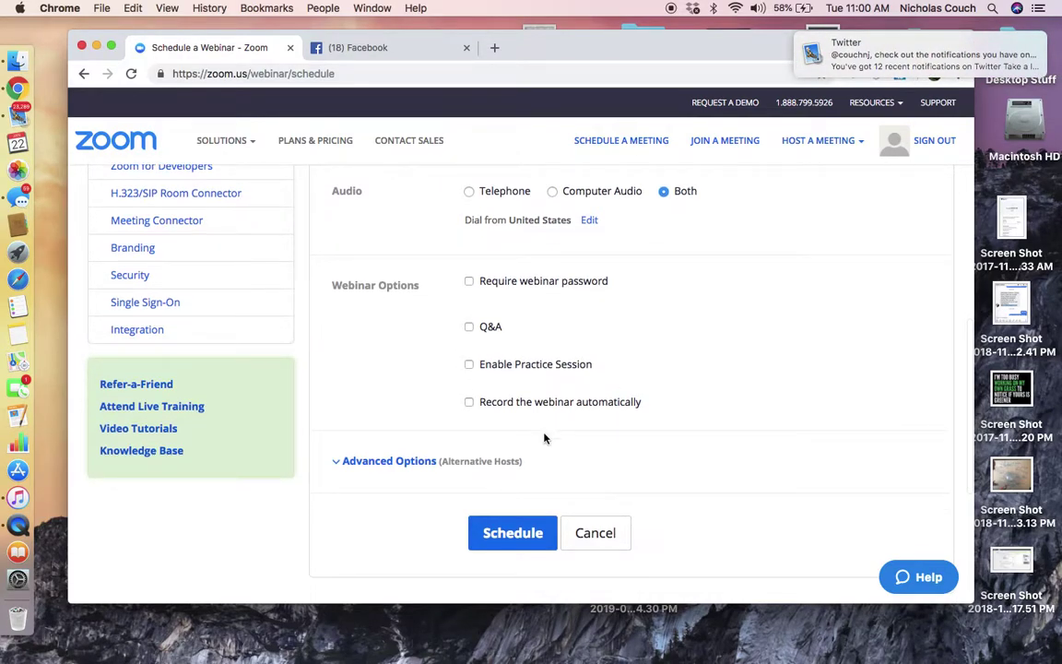
Schedule the webinar and scroll its details down to the Invitations section.
click(512, 533)
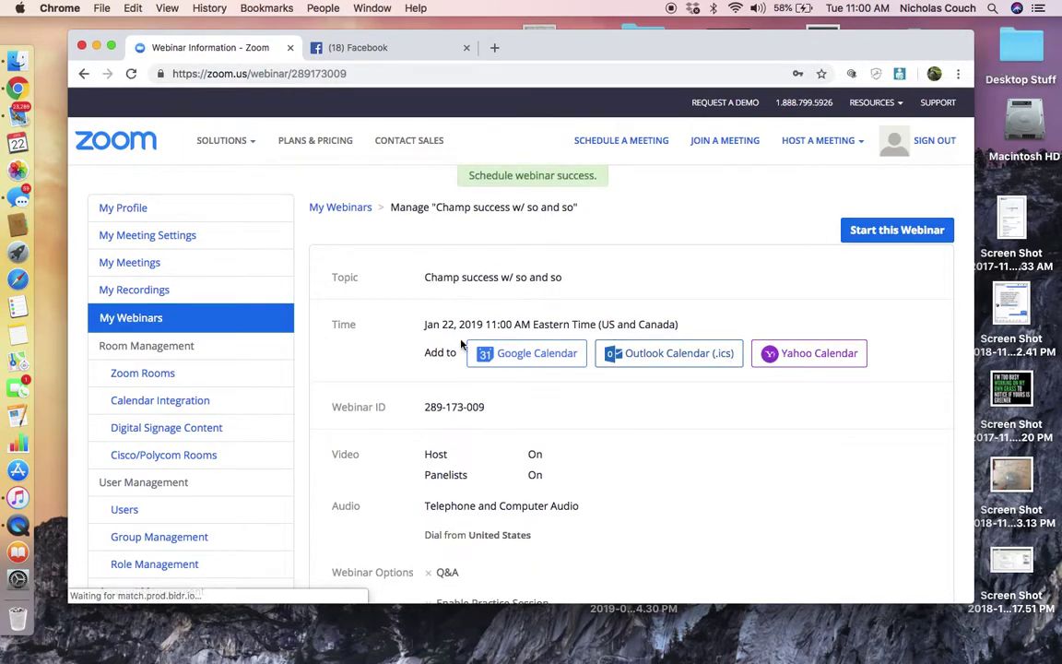
scroll(814, 425, down, 6)
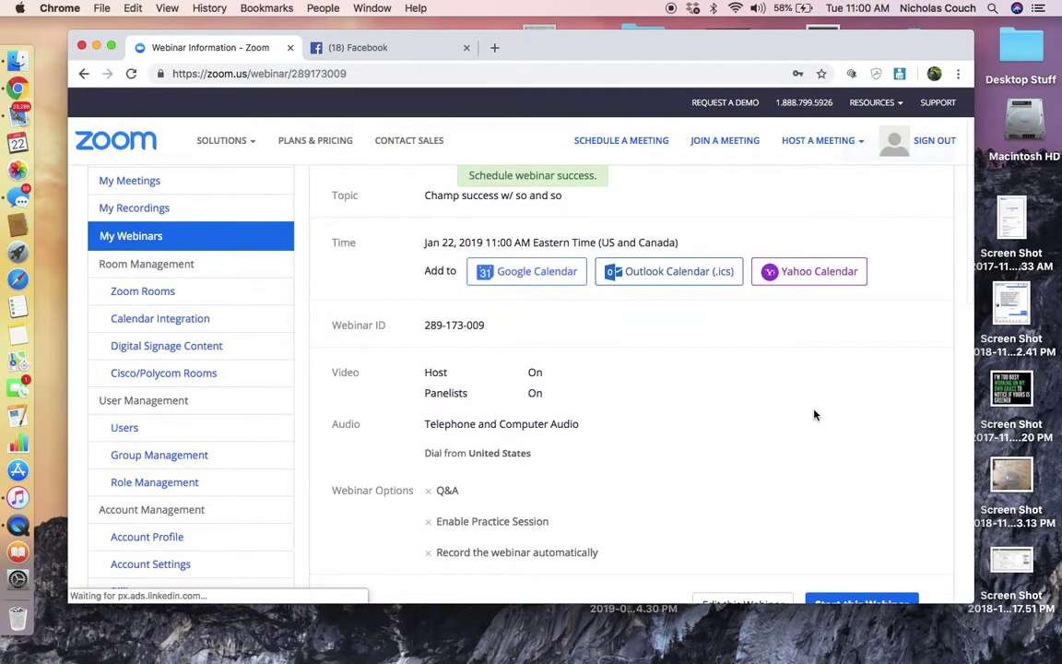
scroll(503, 412, down, 2)
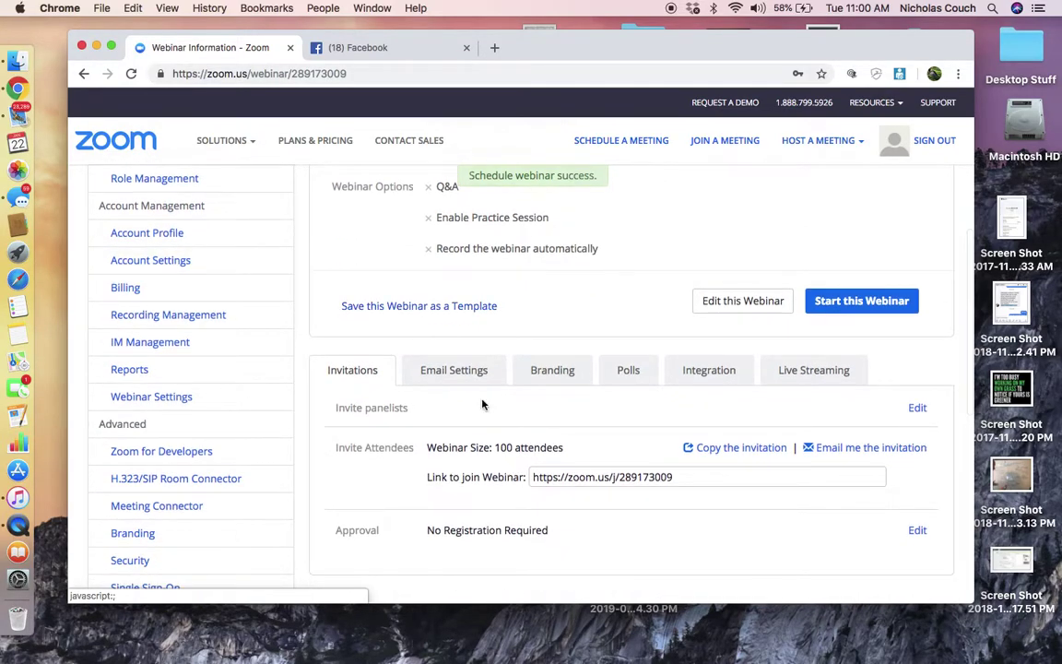
Invite a panelist by entering their name and e-mail address and saving.
click(918, 408)
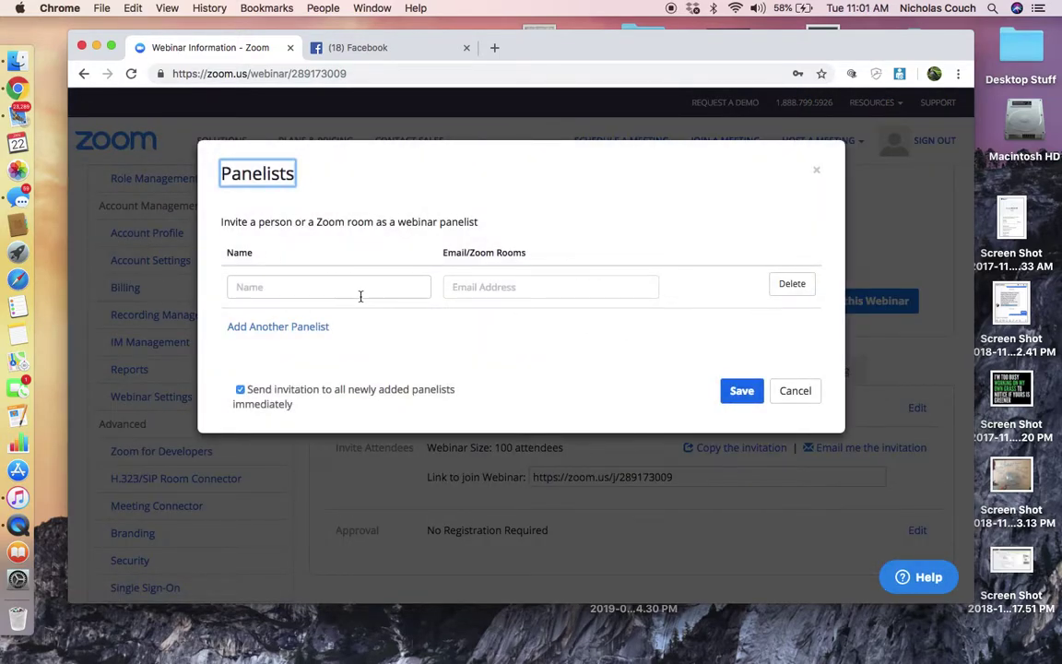
click(360, 296)
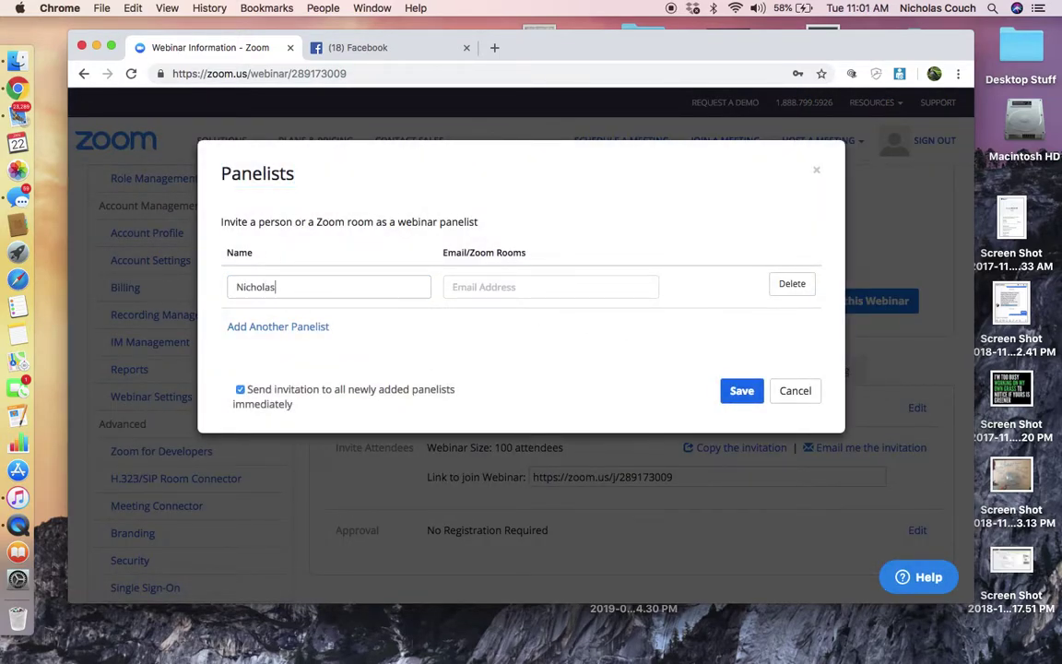
key(Tab)
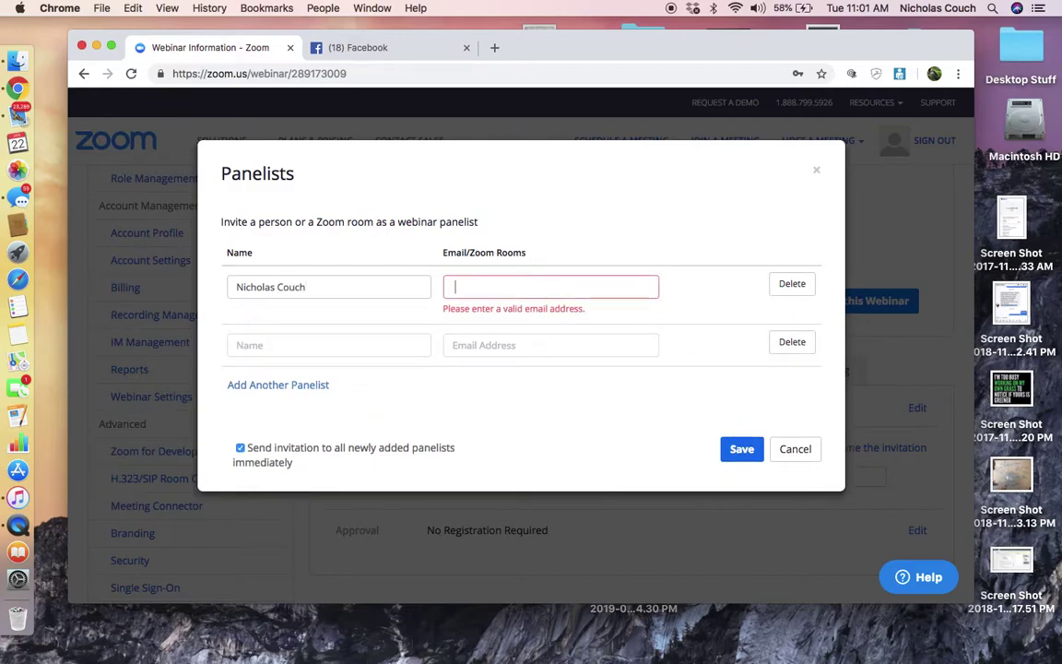
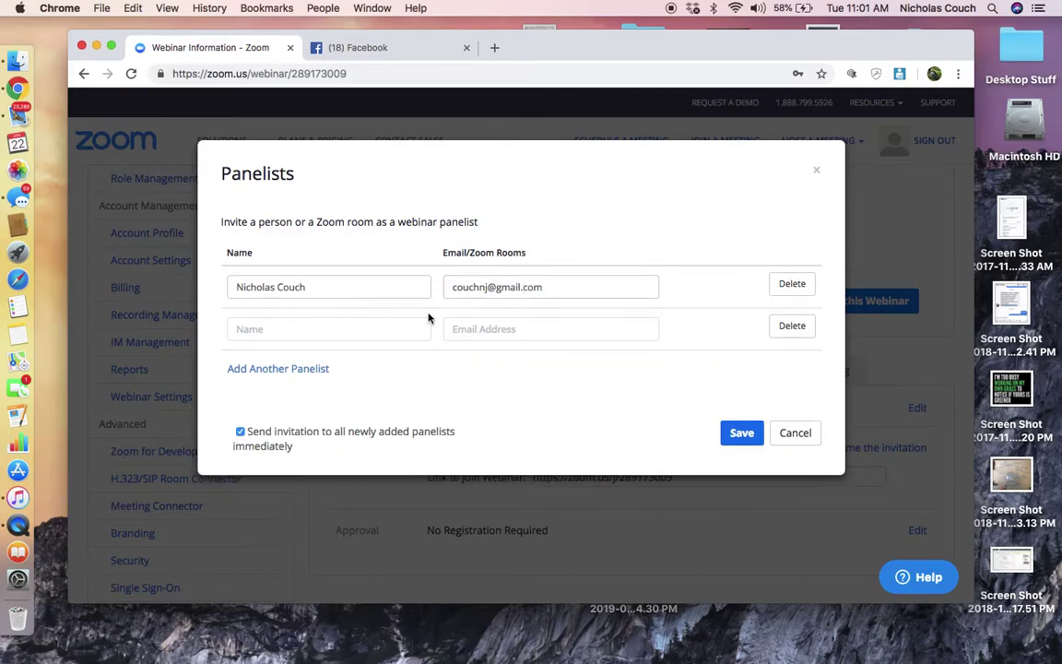
click(744, 442)
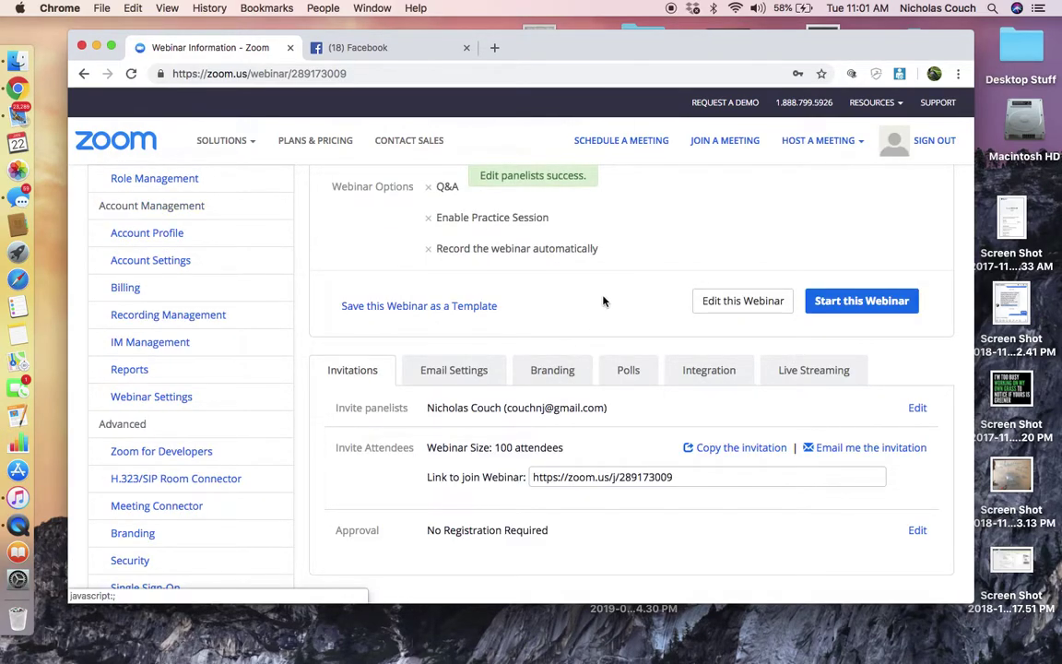
Start the webinar and turn off the camera.
scroll(604, 301, up, 2)
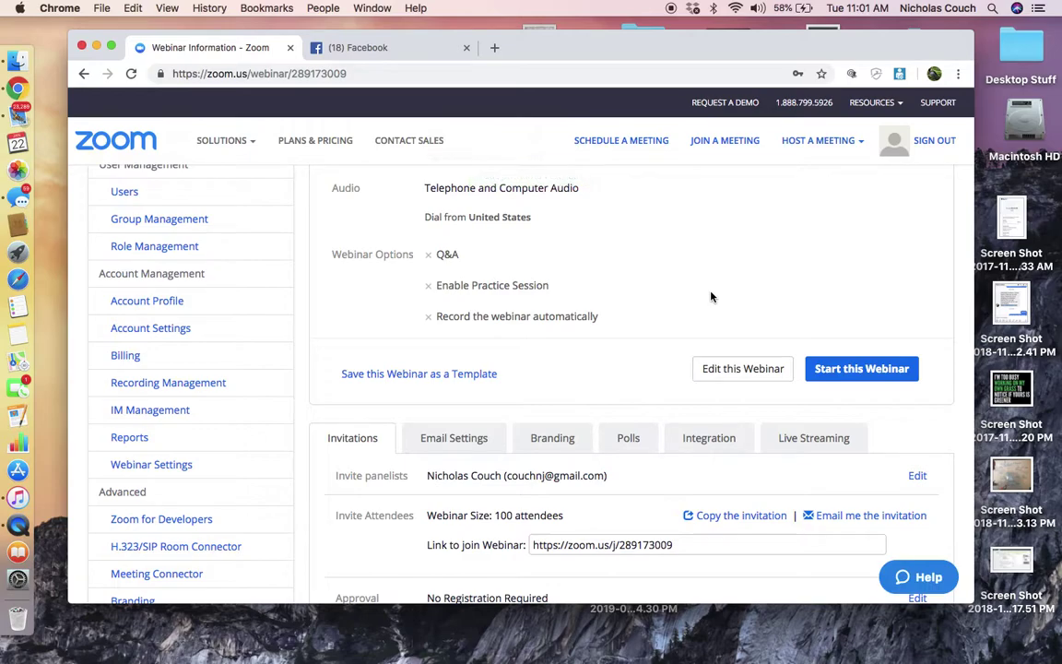
click(858, 370)
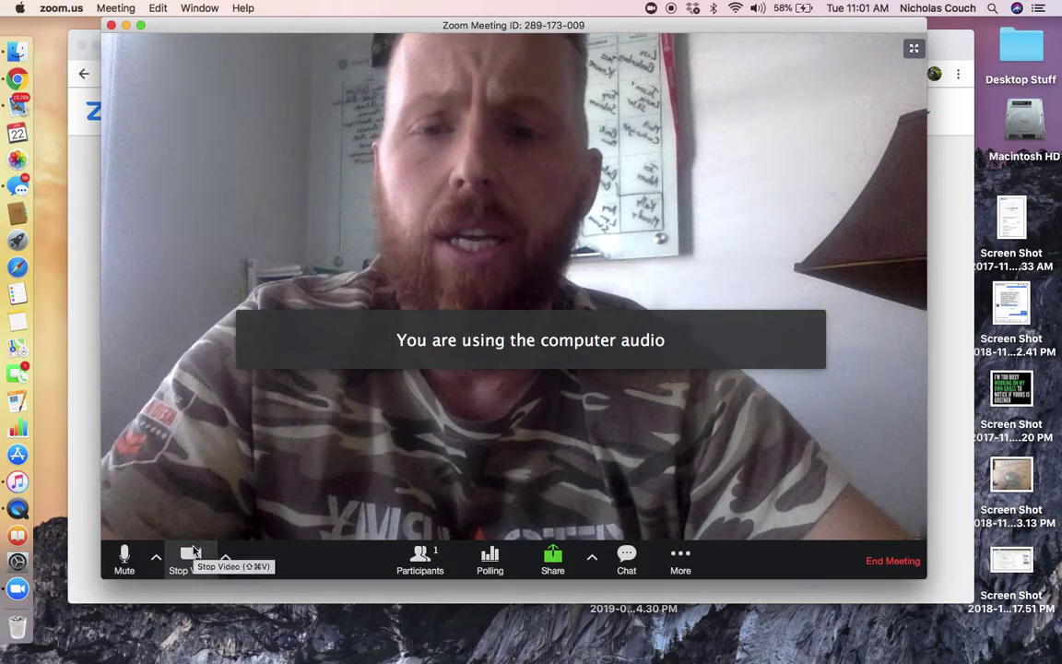
click(191, 553)
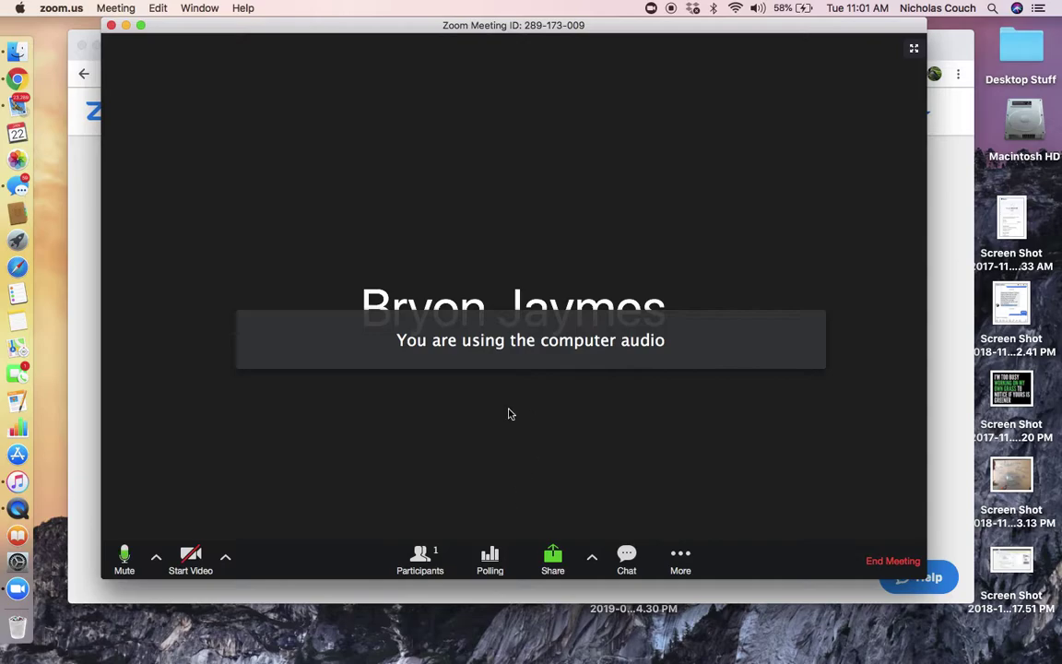
Choose Live on Facebook from More and move the meeting window aside.
click(684, 565)
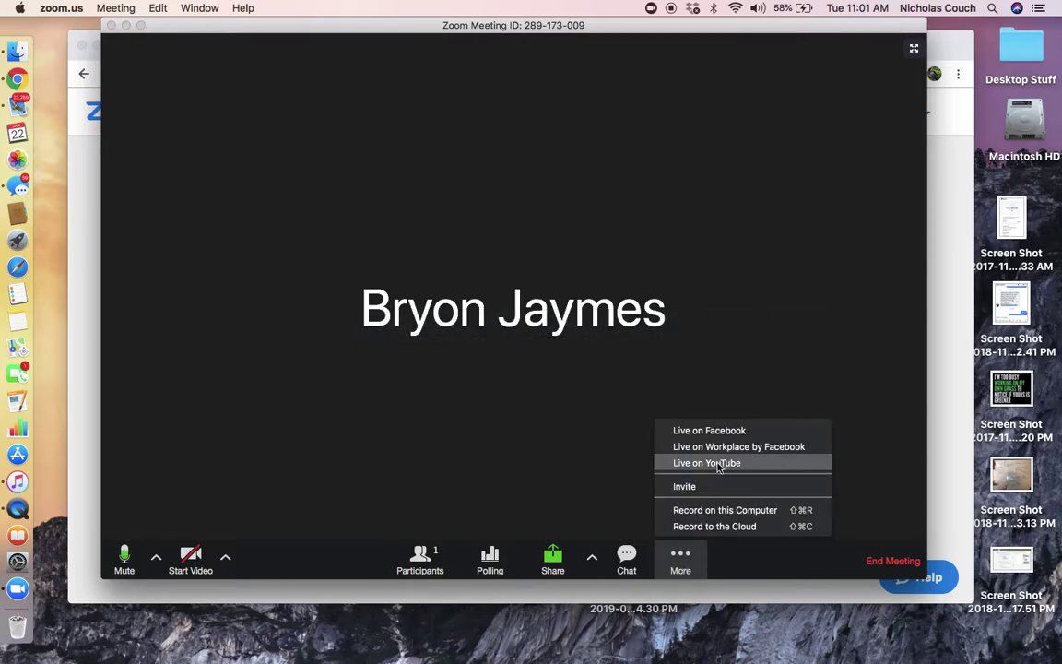
click(724, 431)
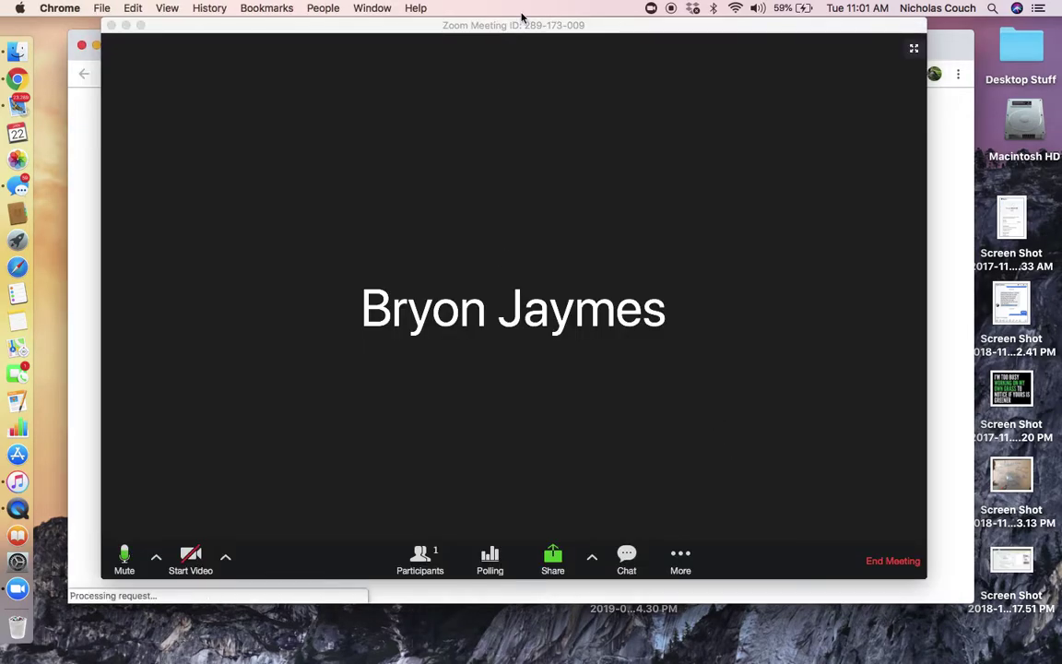
drag(516, 26, 535, 96)
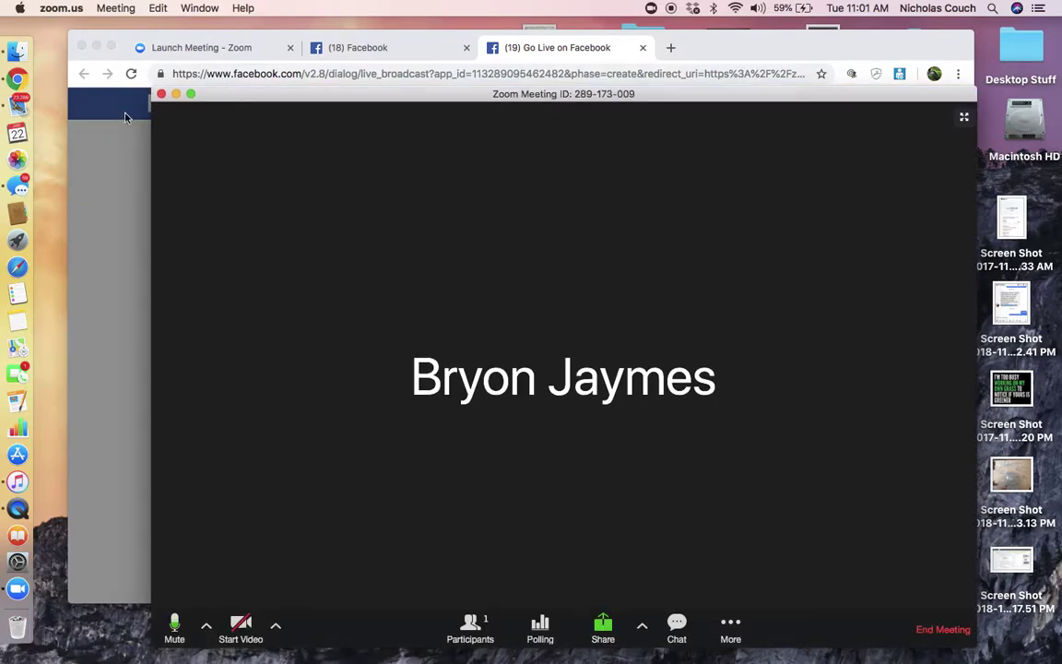
Share the live video on the managed page Champion Success Profiles, posting as that page, and continue.
click(194, 33)
drag(195, 33, 204, 17)
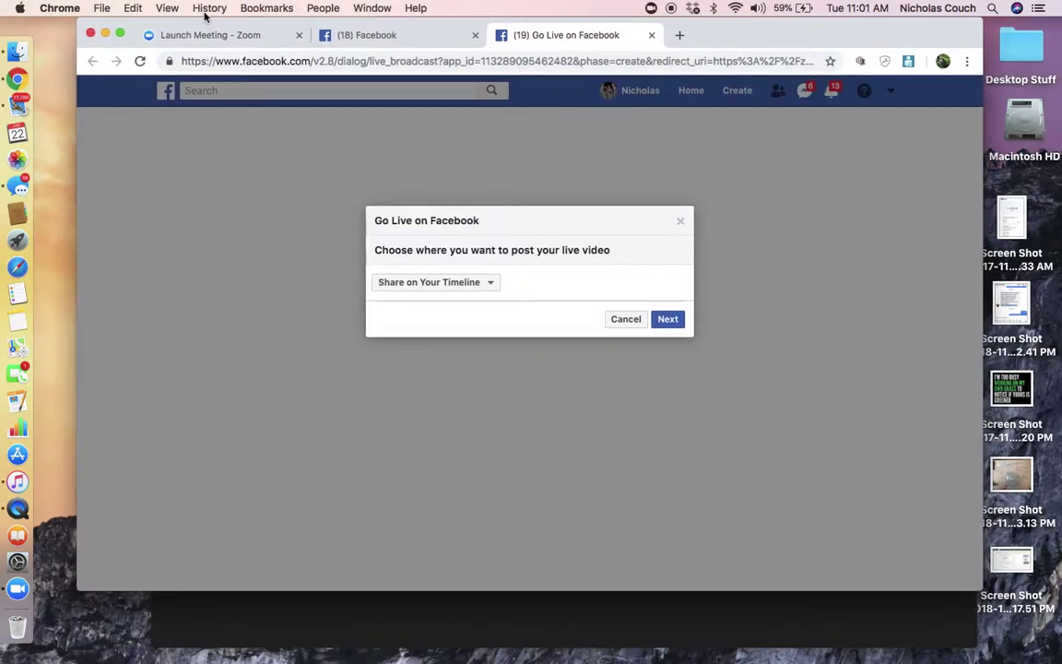
click(488, 282)
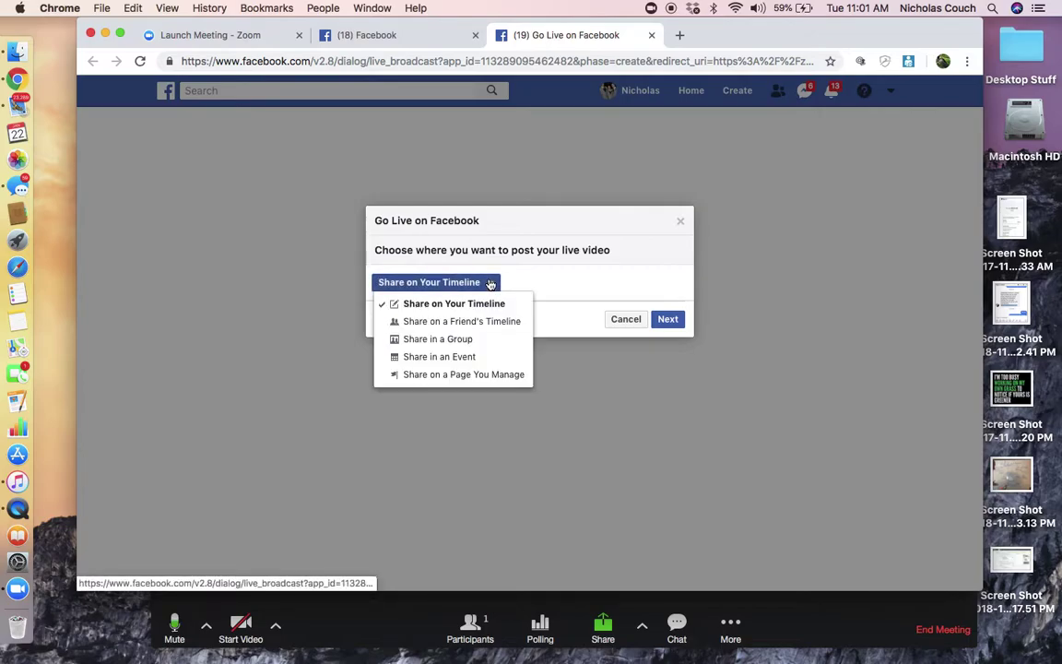
click(450, 375)
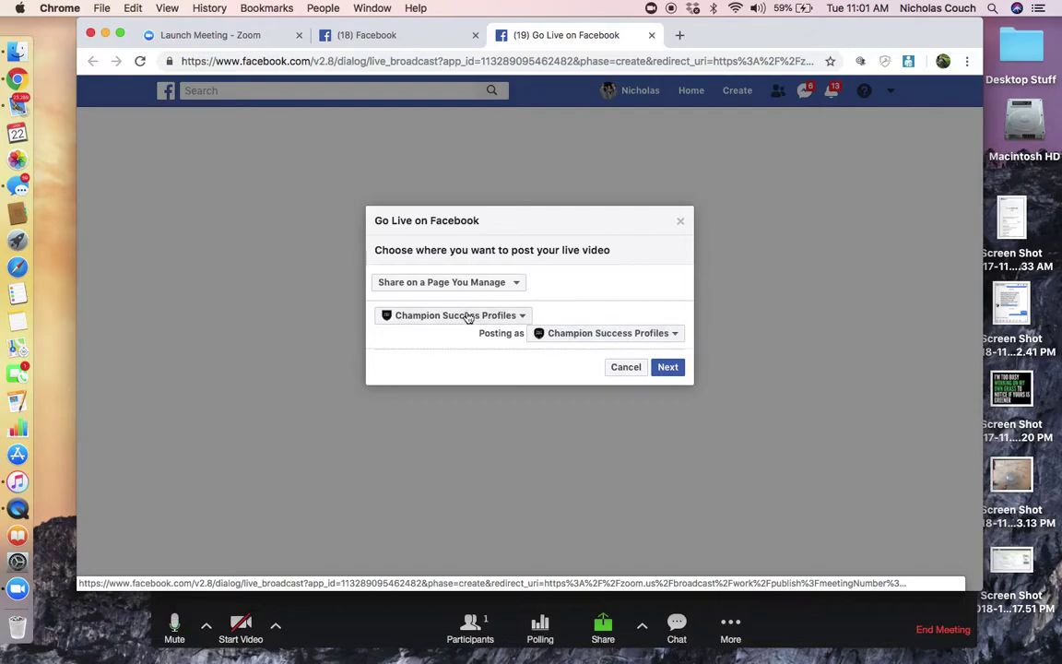
click(601, 342)
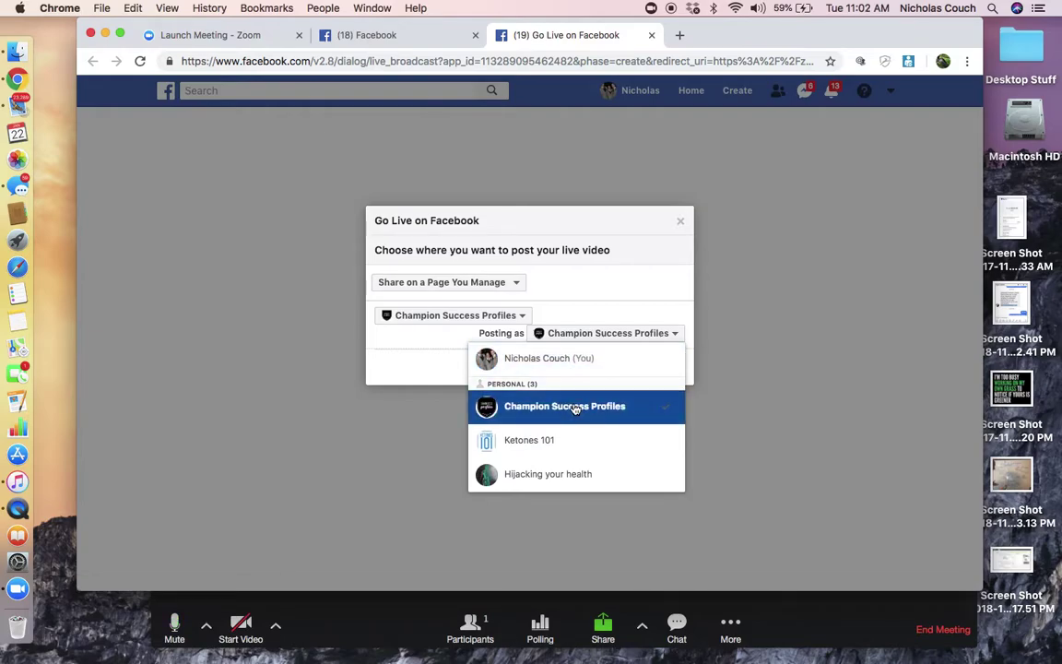
click(439, 356)
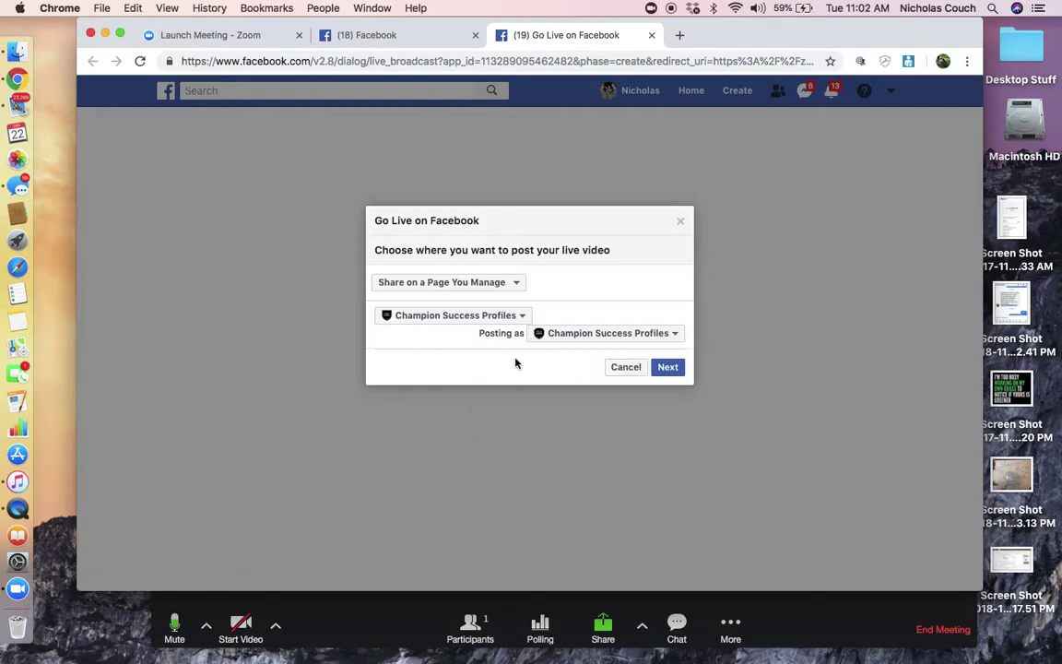
click(674, 372)
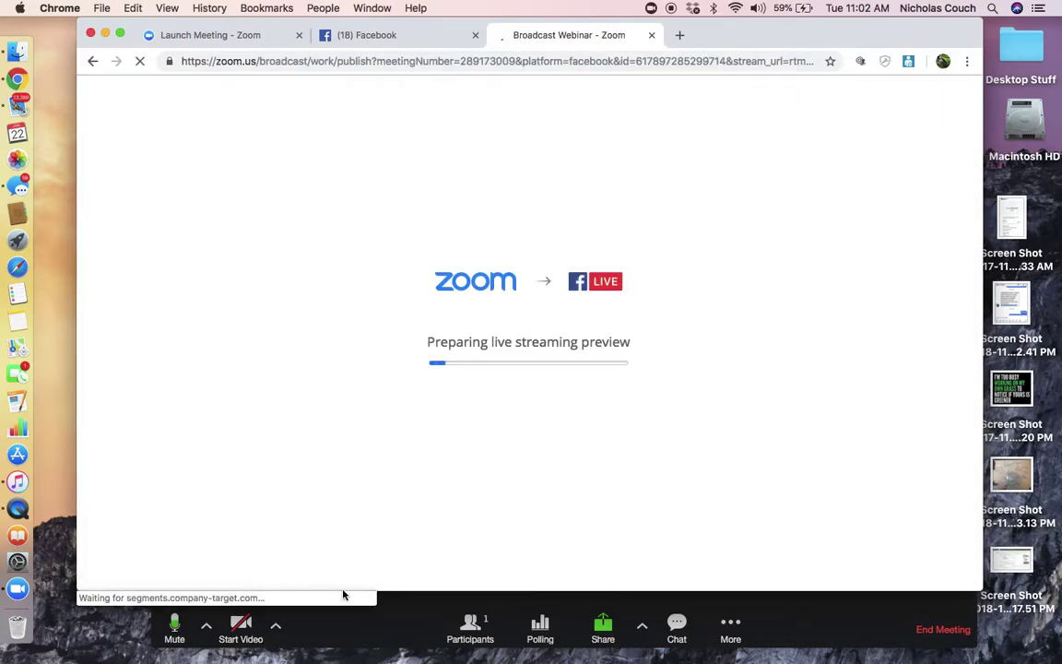
Enter the broadcast title 'Champ Success intervies TESTING TESTING 123' and click Go Live.
drag(744, 29, 751, 144)
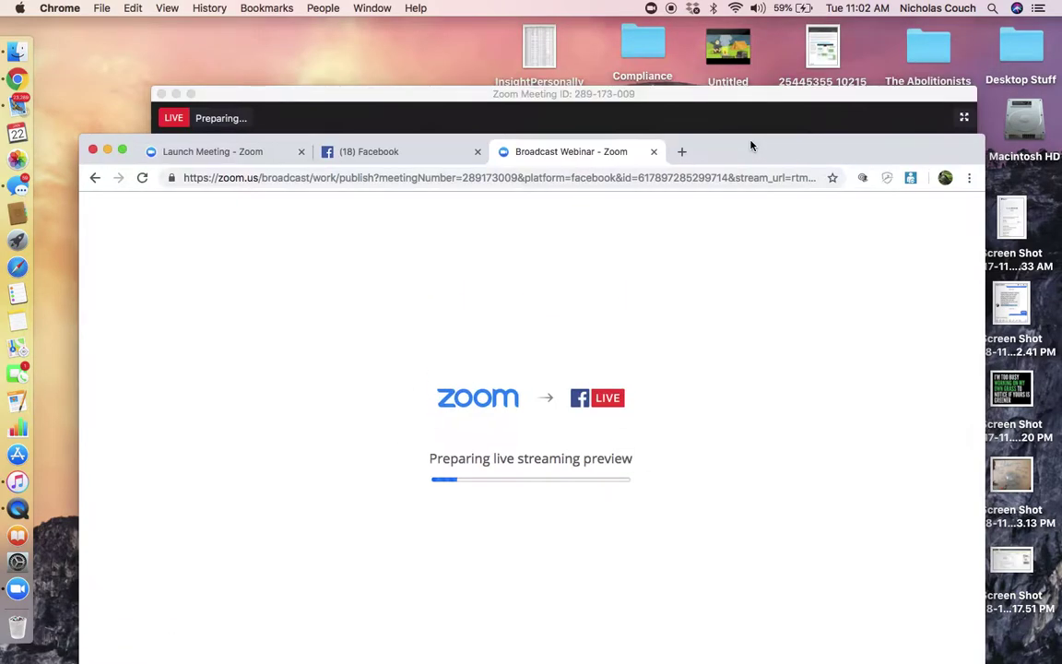
drag(534, 99, 535, 77)
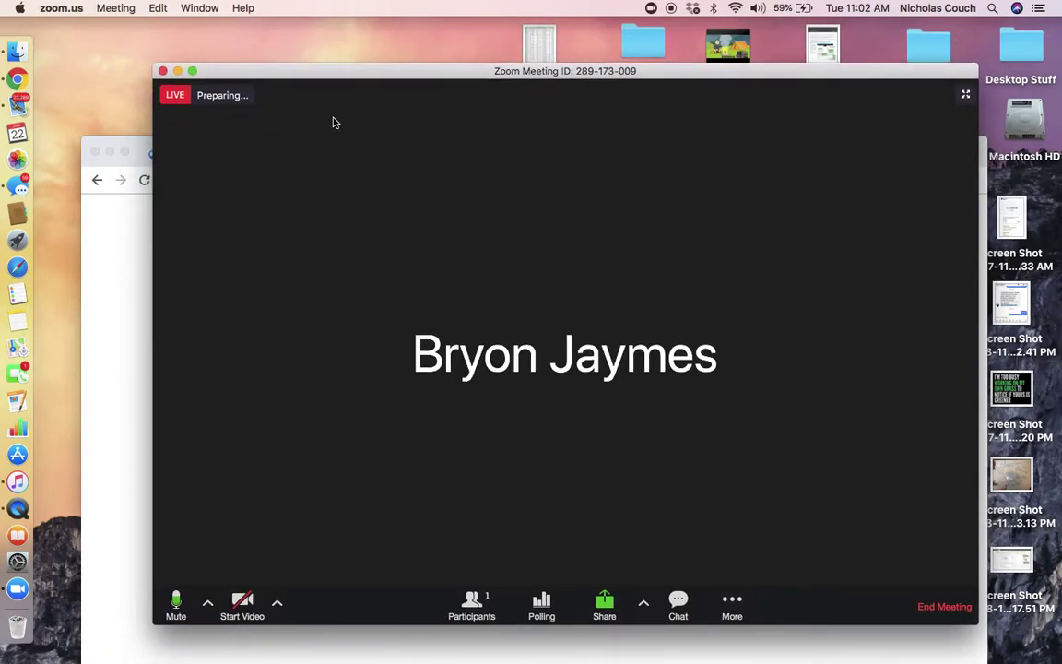
click(128, 206)
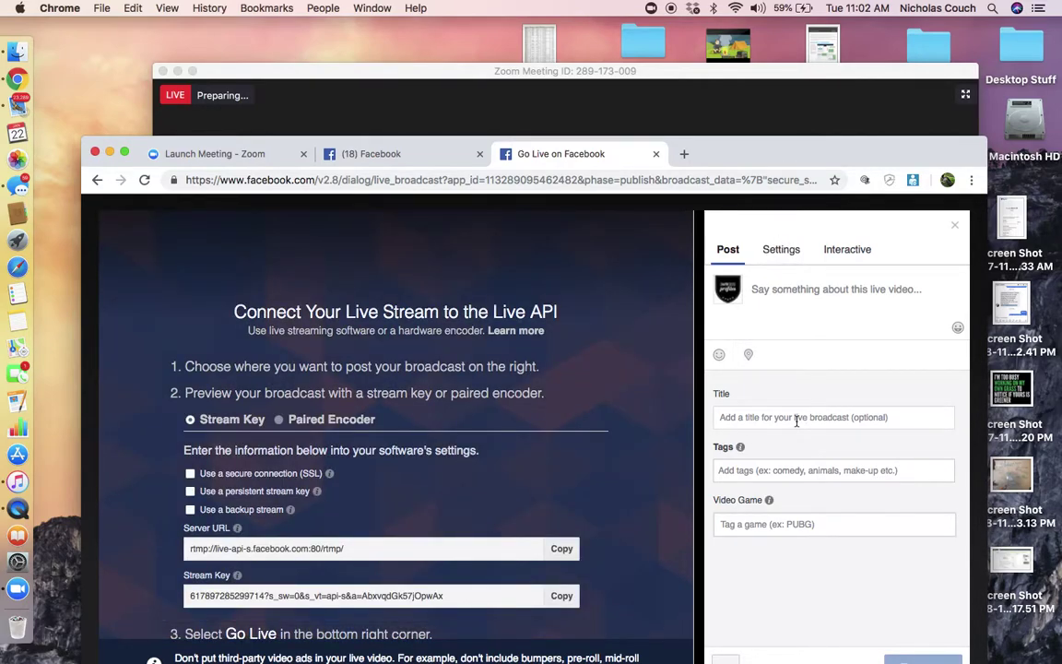
click(796, 418)
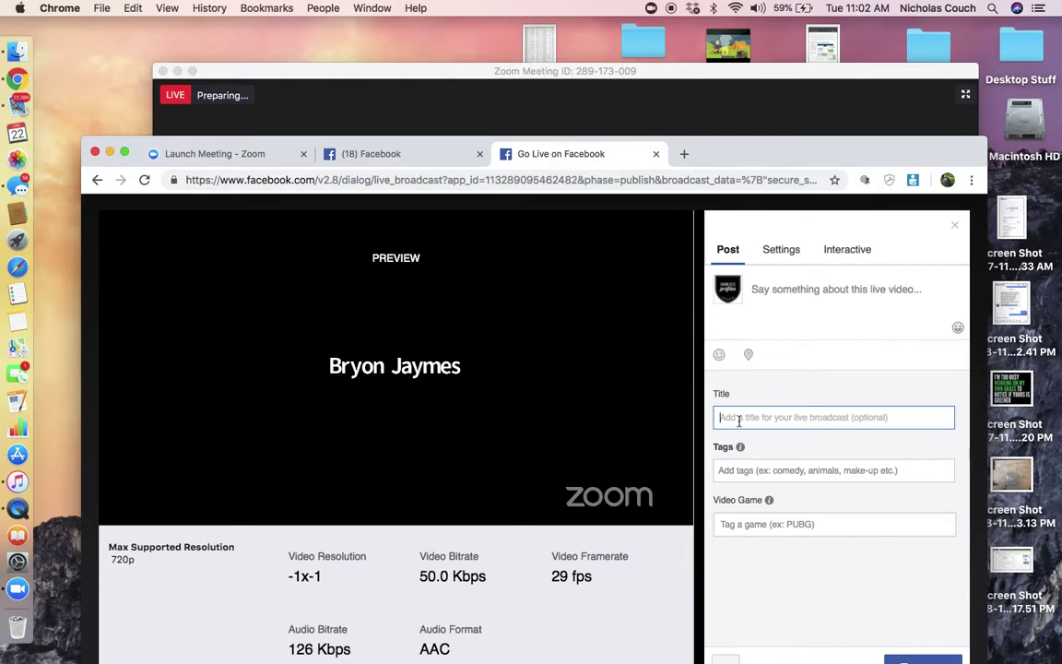
text(Champ )
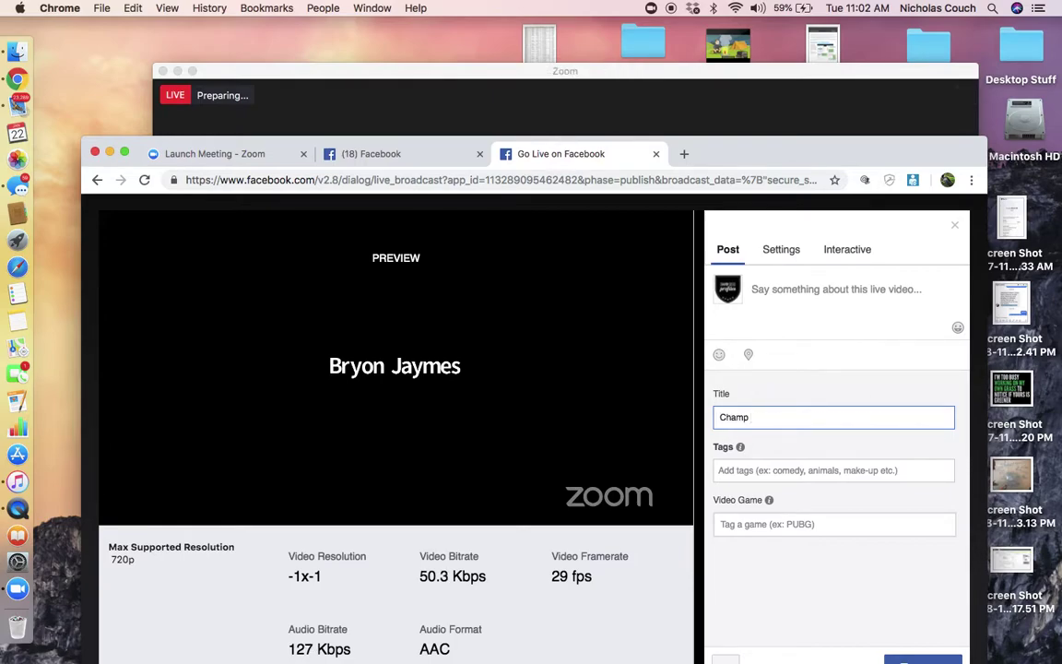
text(Success intervies TESTING TE)
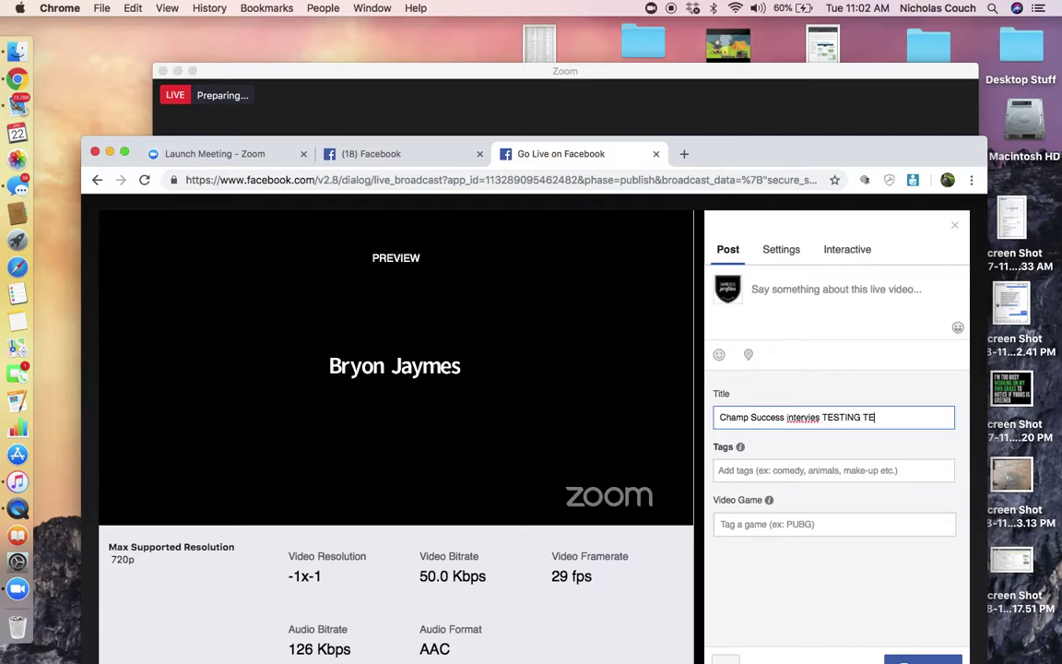
text(TING 123)
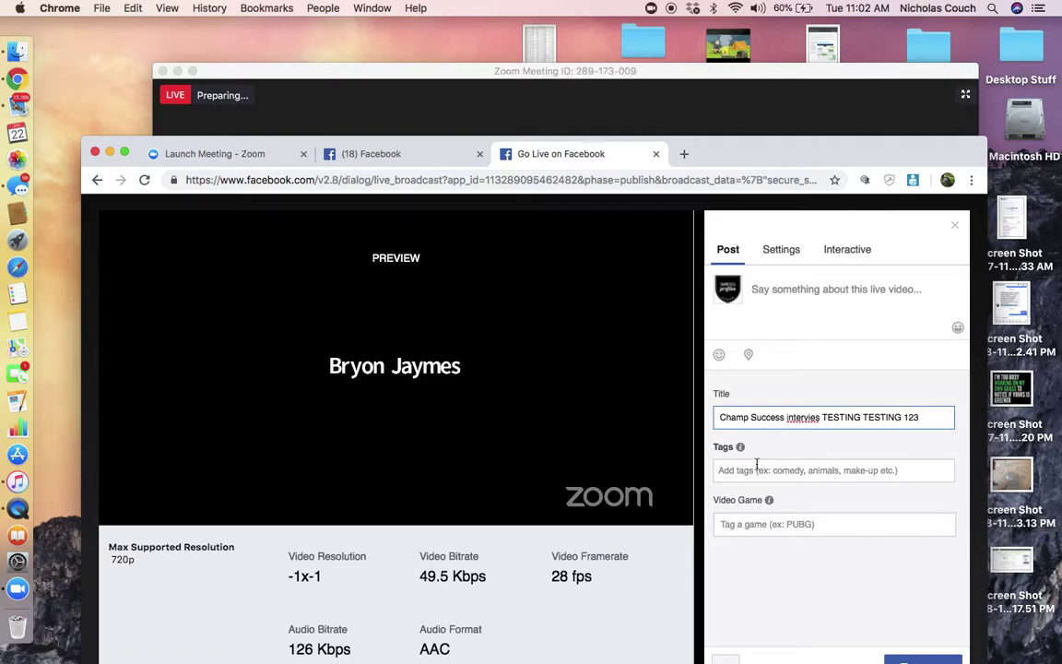
drag(802, 162, 814, 157)
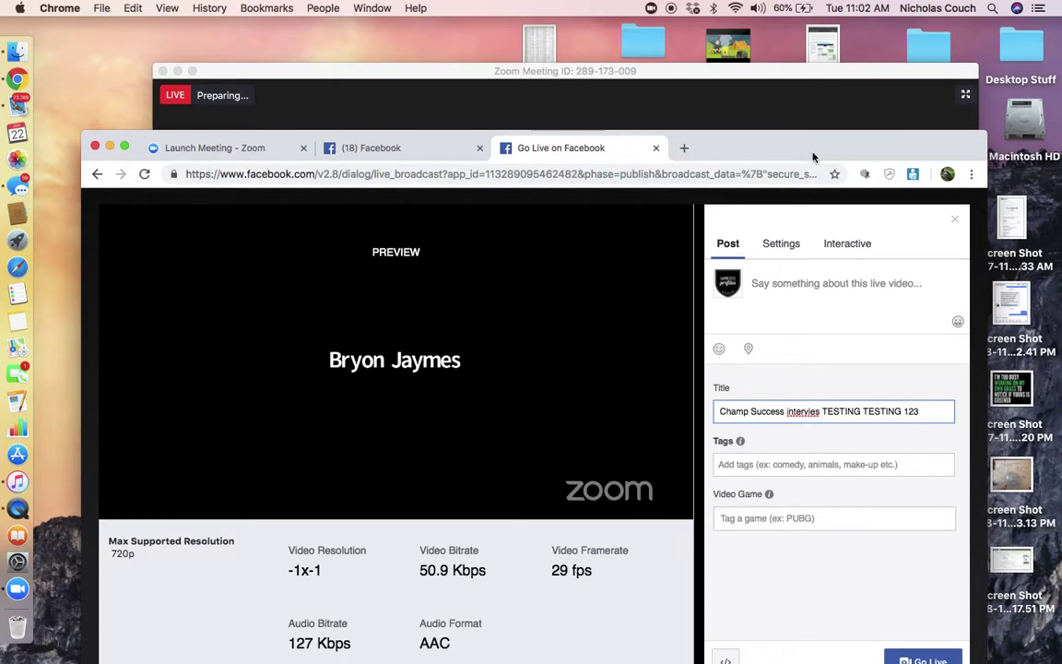
click(908, 661)
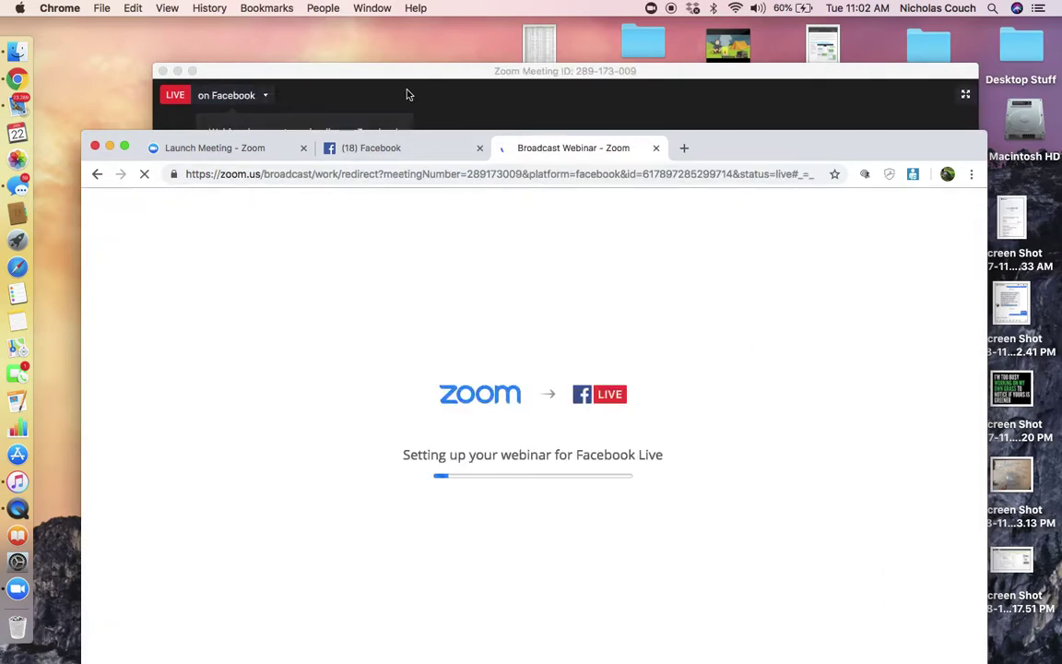
Start recording the meeting to the cloud.
click(408, 92)
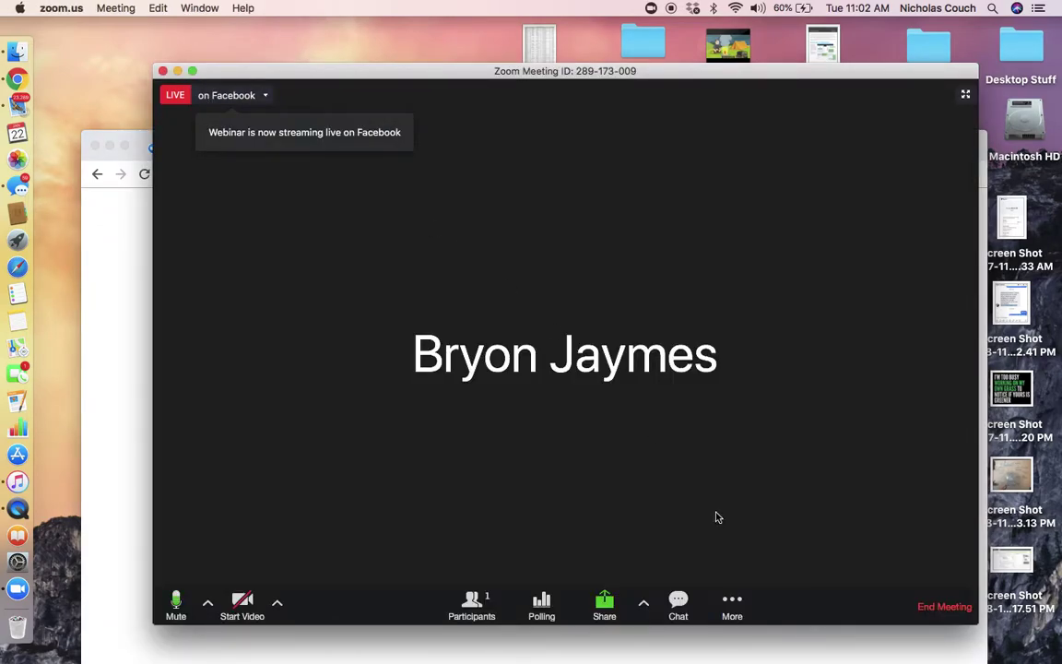
click(736, 601)
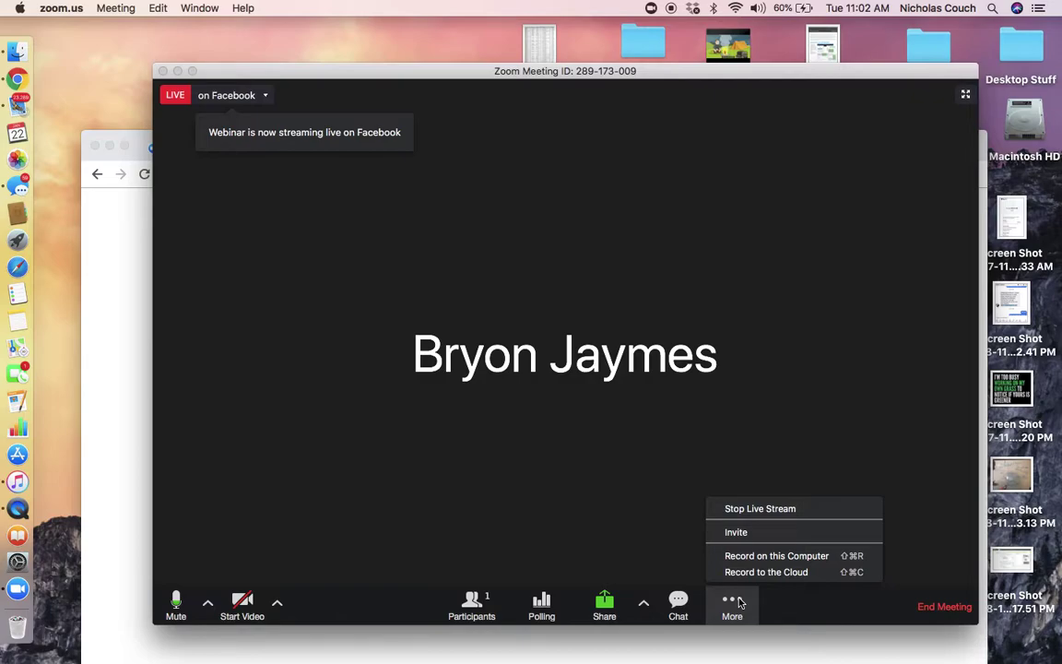
click(769, 573)
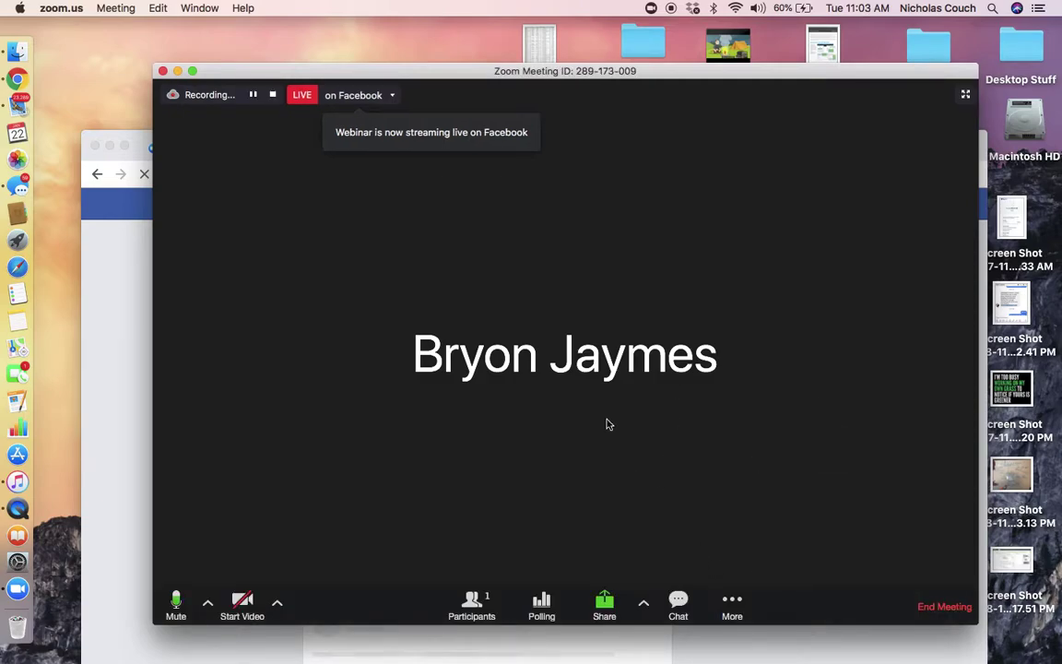
Stop the Facebook live stream and the cloud recording, confirming with Yes.
click(394, 95)
click(399, 120)
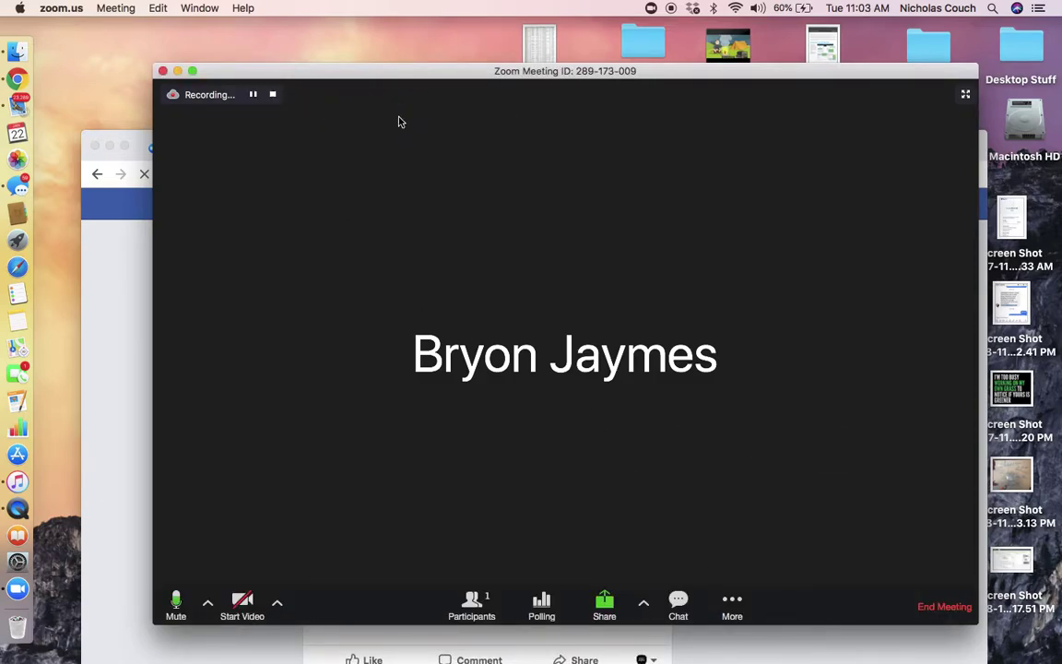
click(273, 96)
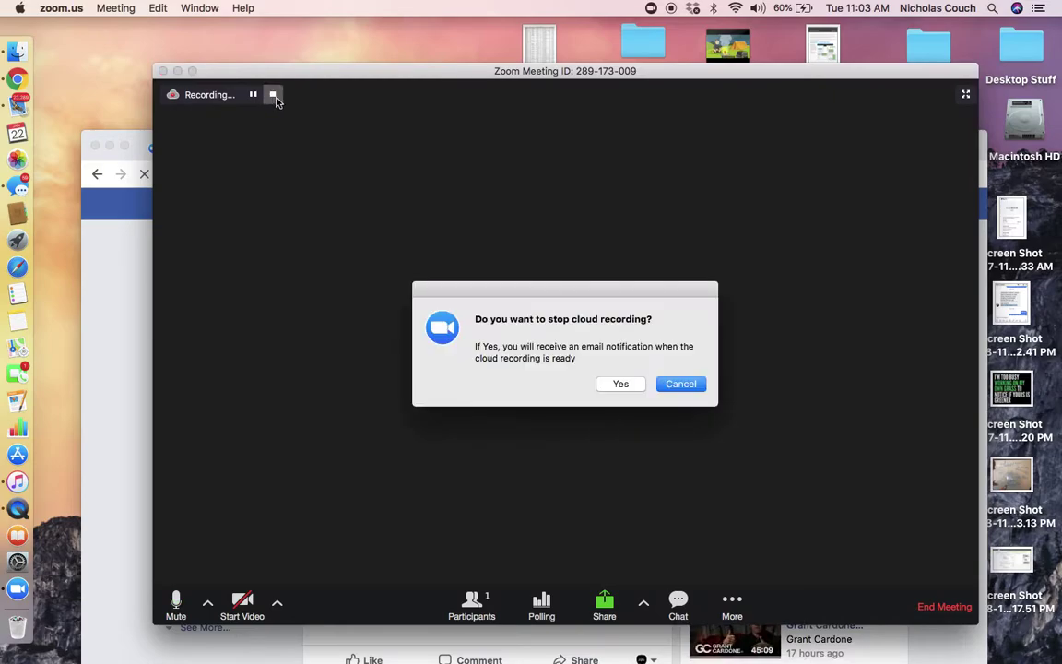
click(620, 384)
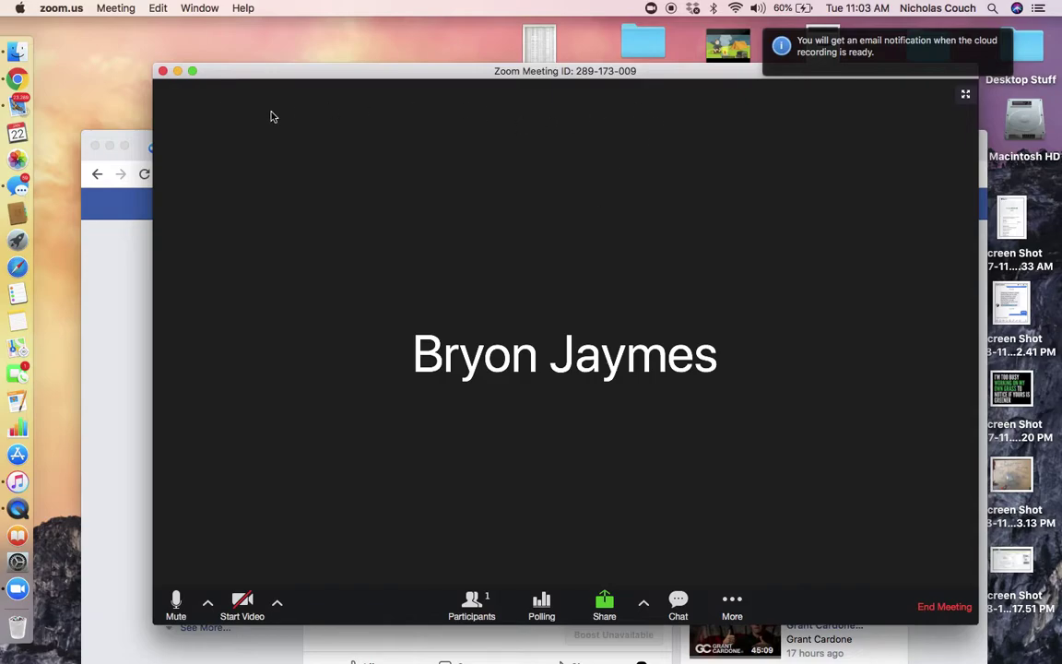
End the webinar for all participants and return Chrome to the 'Launch Meeting - Zoom' tab.
click(943, 607)
click(676, 396)
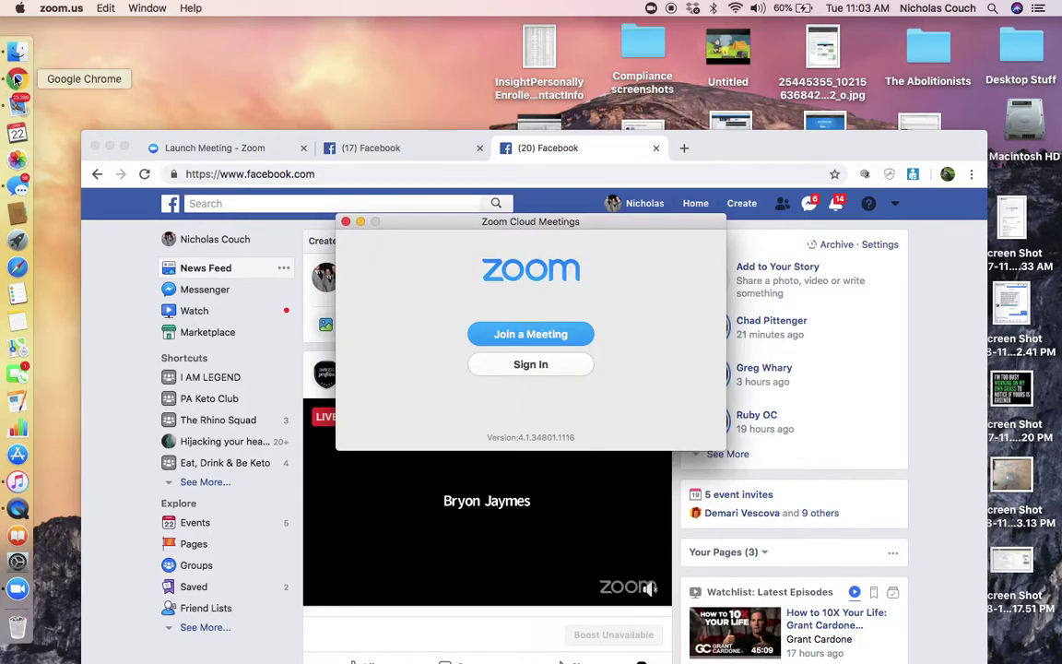
click(17, 82)
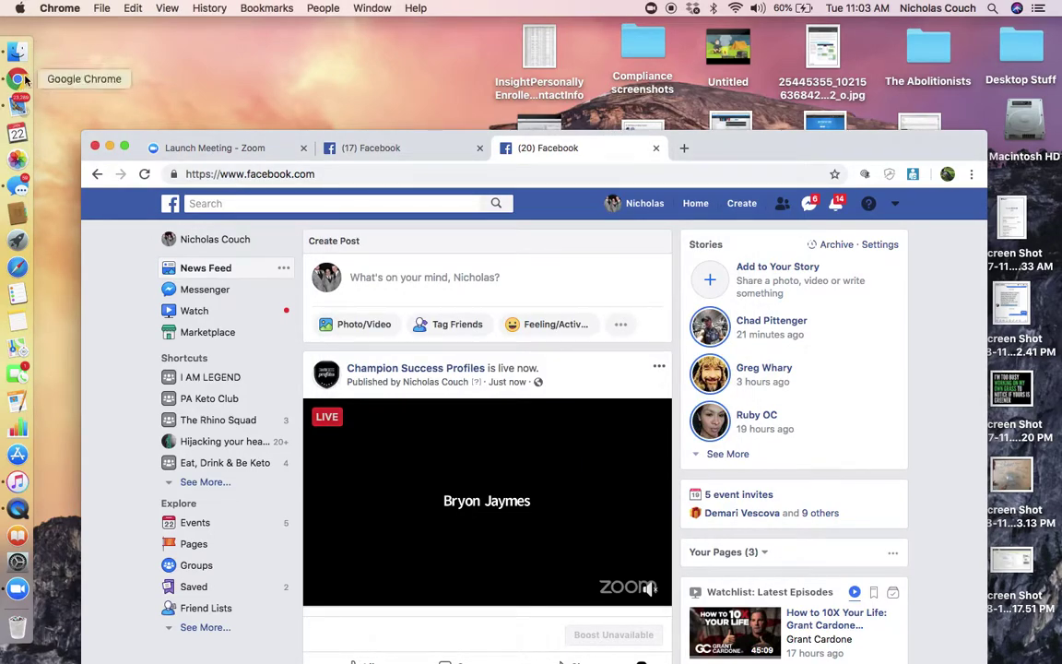
click(264, 149)
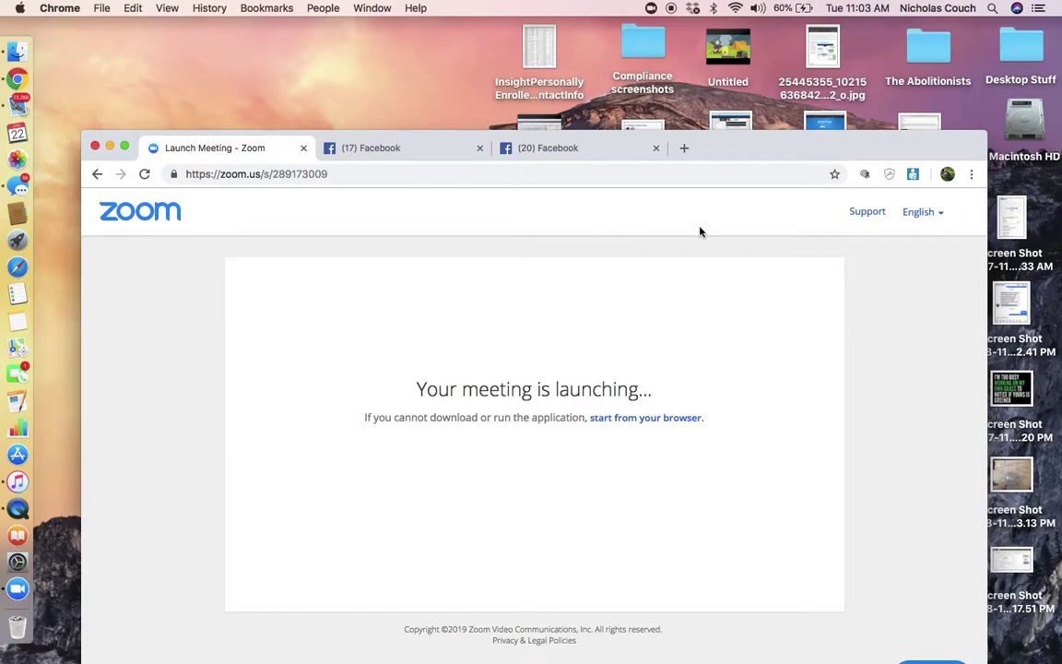
Show the personal meeting room's cloud recordings and file sizes under My Account > My Recordings.
drag(743, 155, 767, 37)
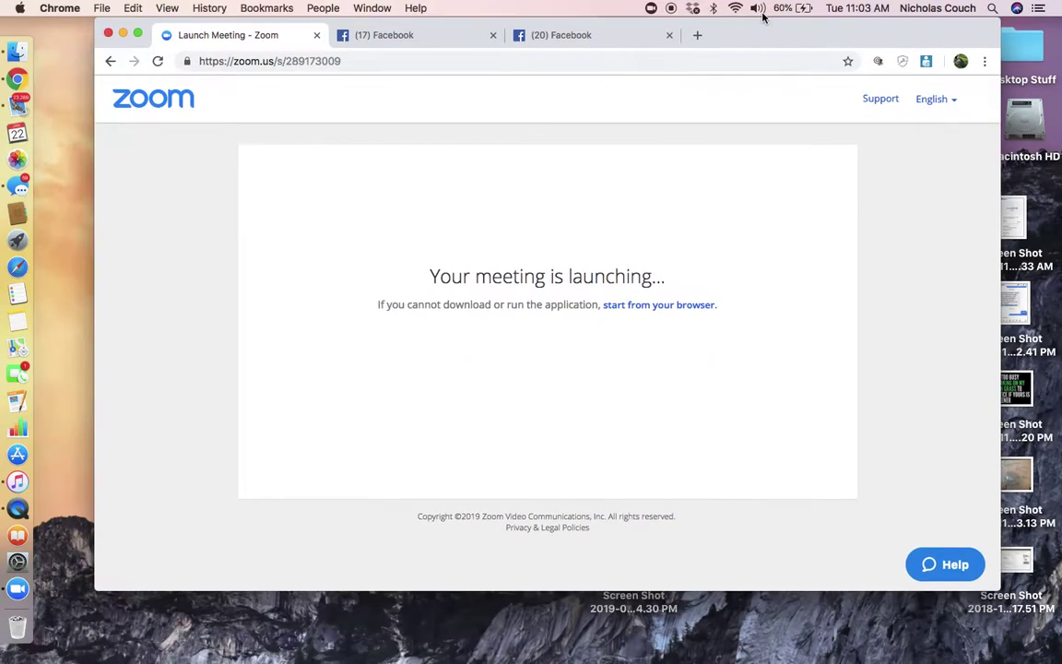
click(184, 98)
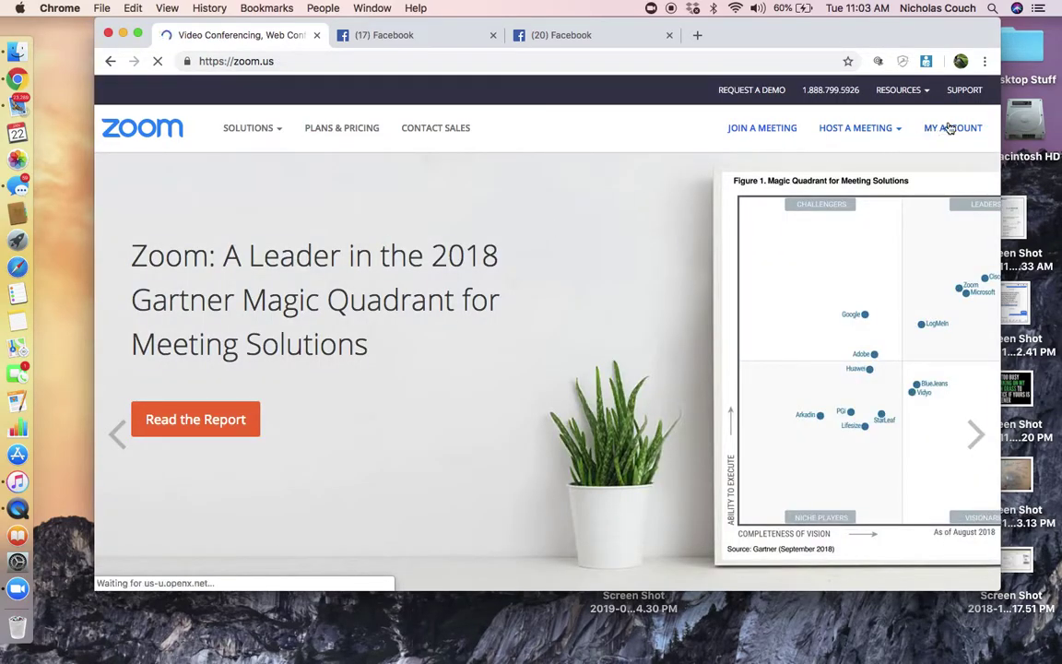
click(950, 128)
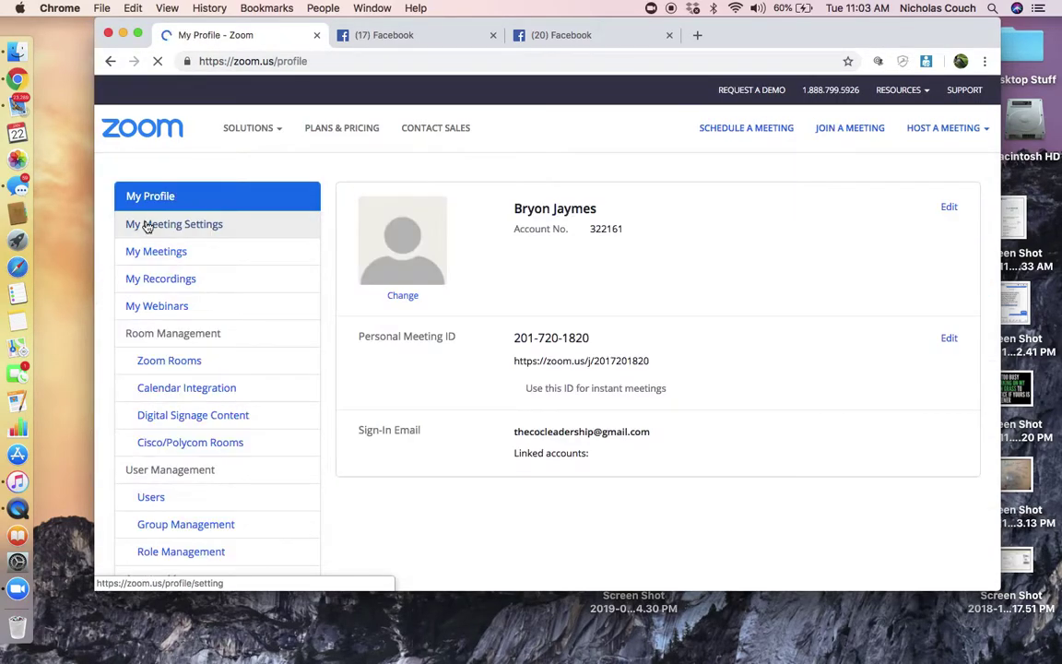
click(165, 281)
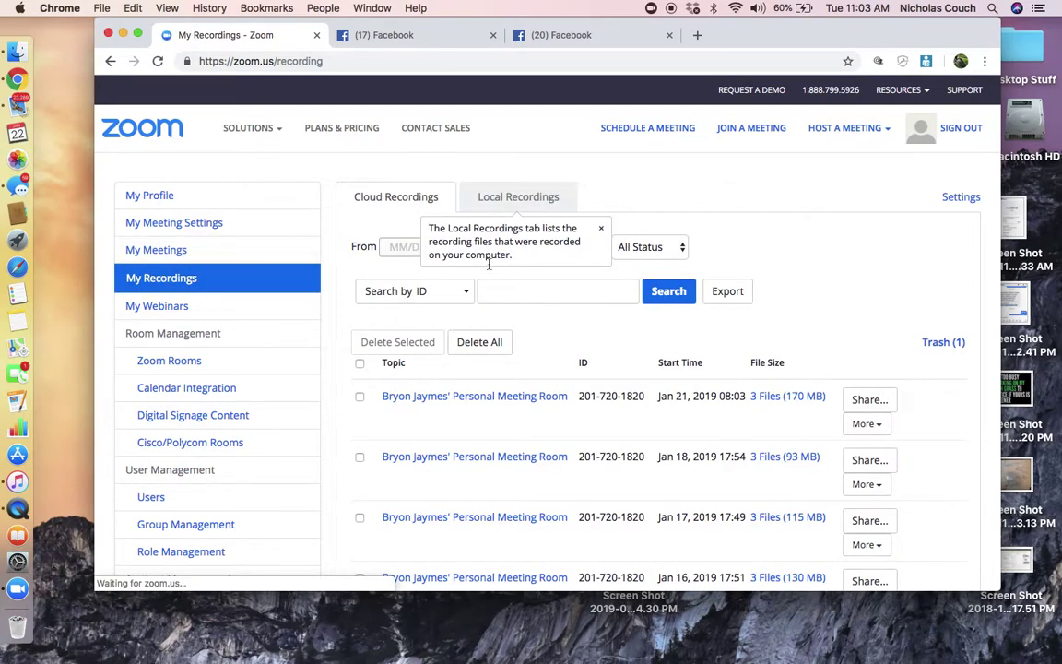